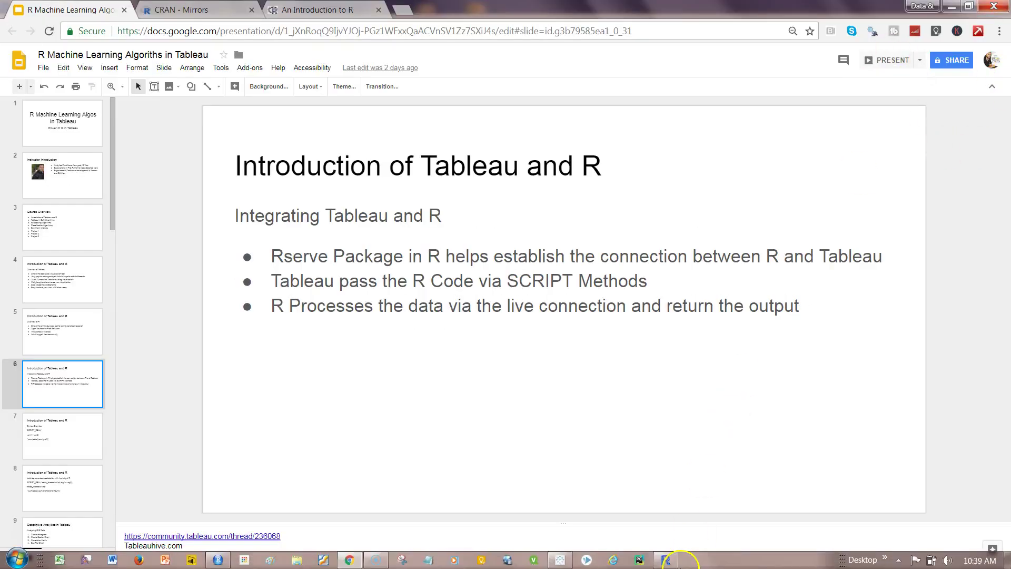
- Type library(Rserve) at the R console prompt, then clear the half-typed line
click(666, 560)
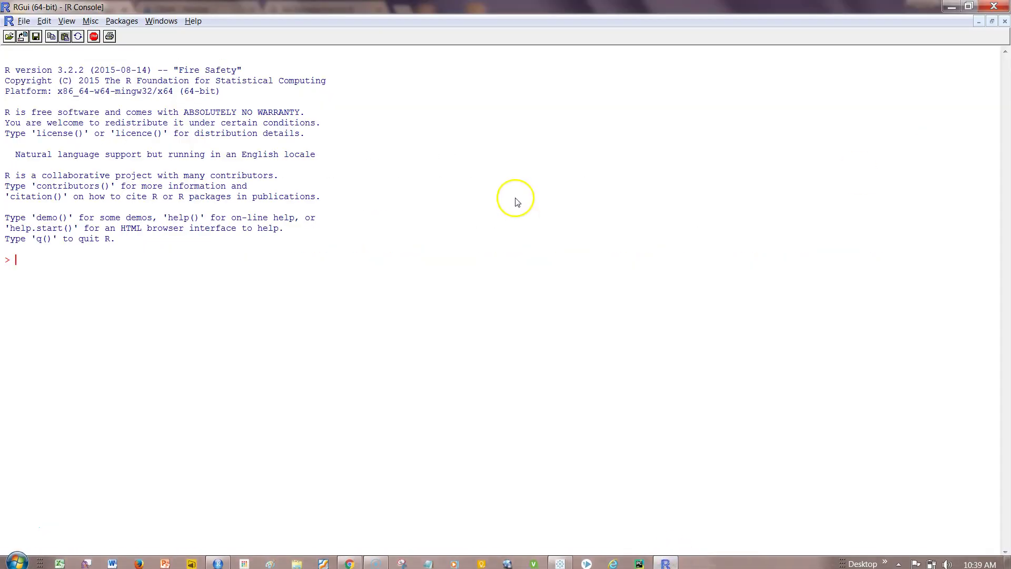
click(97, 293)
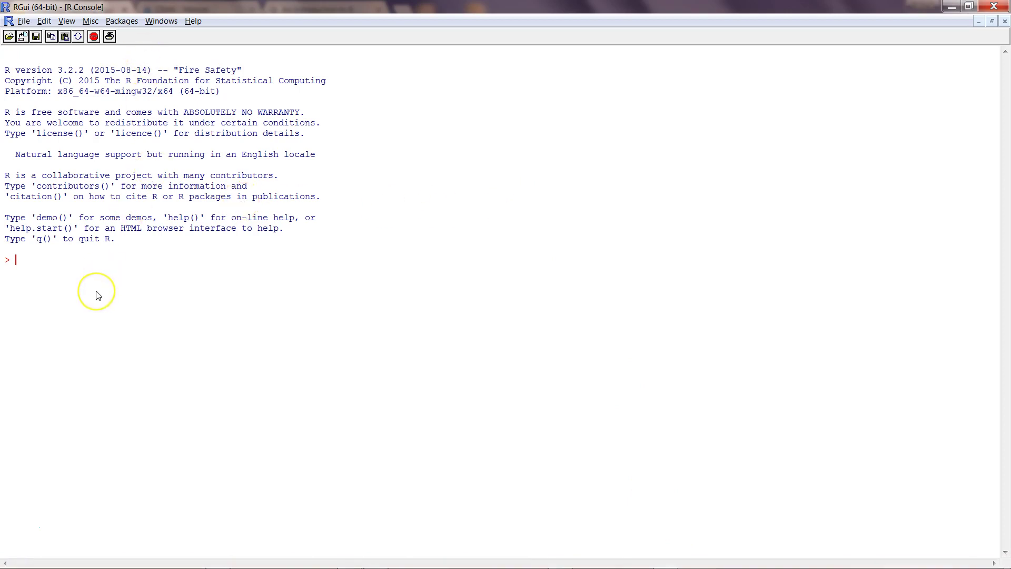
text(libar)
key(BackSpace)
key(BackSpace)
text(rary(Rserve)
key(Home)
key(Delete)
key(Delete)
key(Delete)
key(Delete)
key(Delete)
key(Delete)
key(Delete)
key(Delete)
key(Delete)
key(Delete)
key(Delete)
key(Delete)
key(Delete)
key(Delete)
- Pick Rserve from the Packages > Load package list and confirm it
click(120, 21)
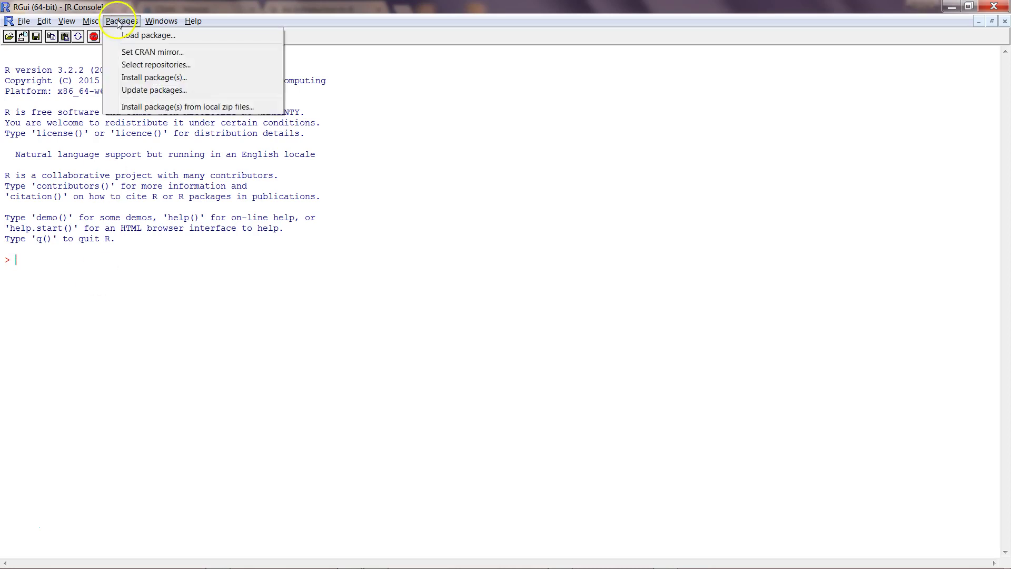
click(129, 37)
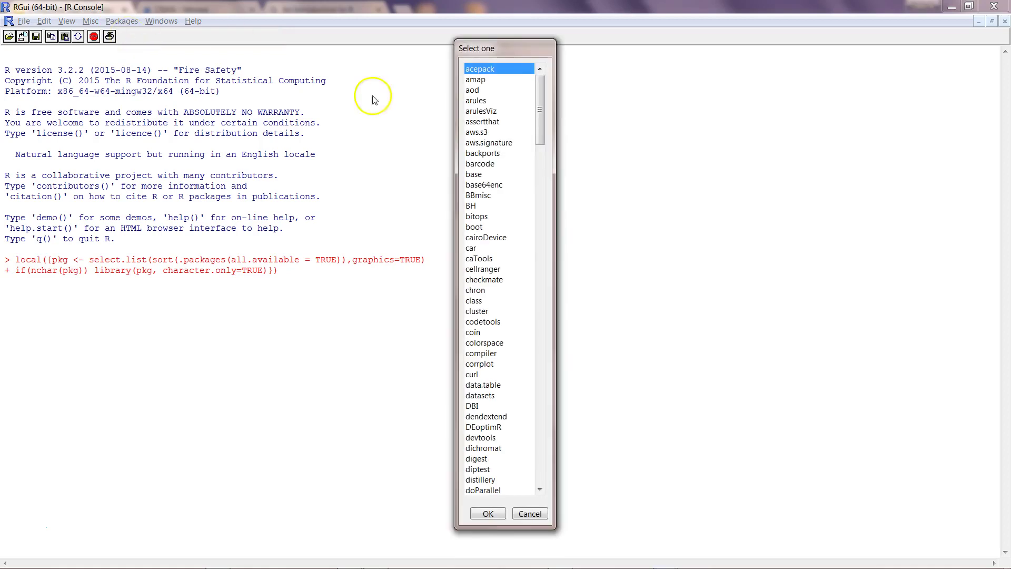
drag(544, 130, 544, 416)
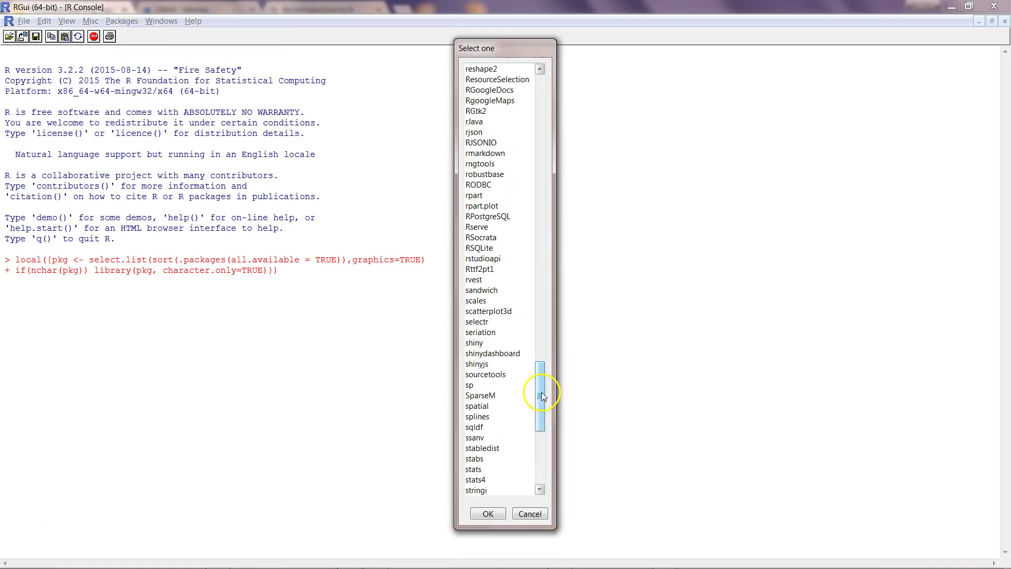
click(482, 230)
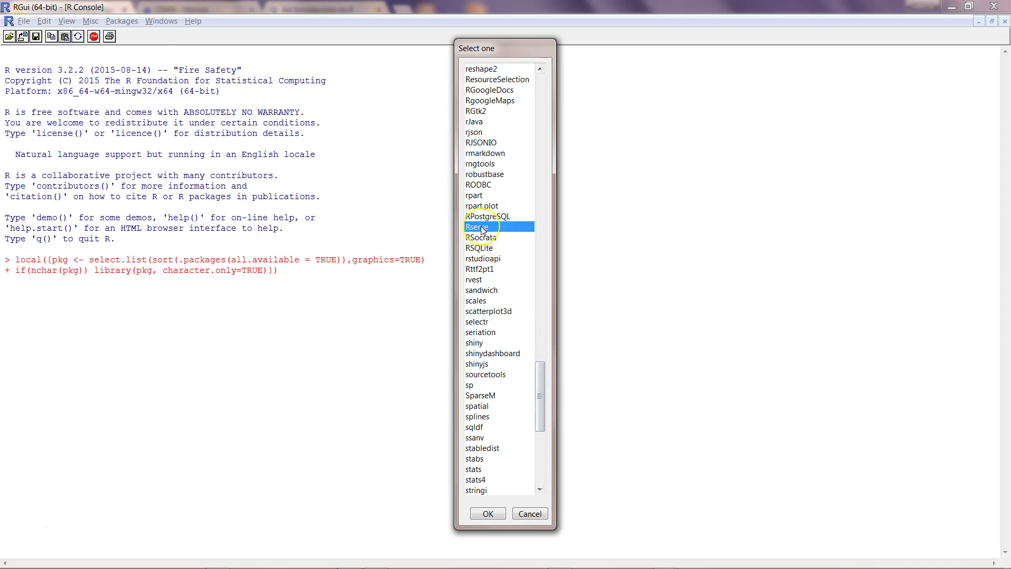
click(490, 516)
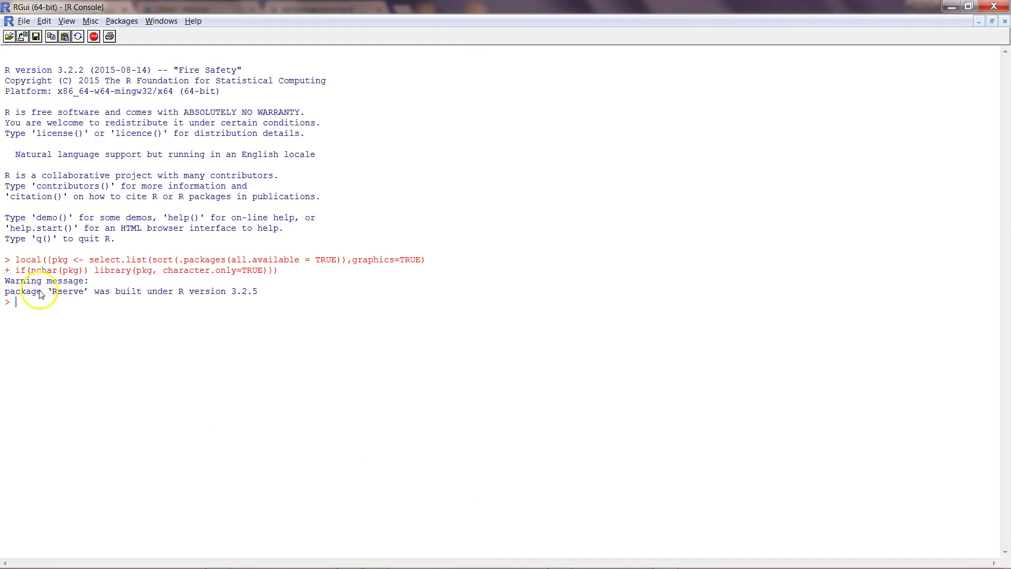
- Run Rserve() in the R console so it reports Starting Rserve
click(67, 296)
click(245, 293)
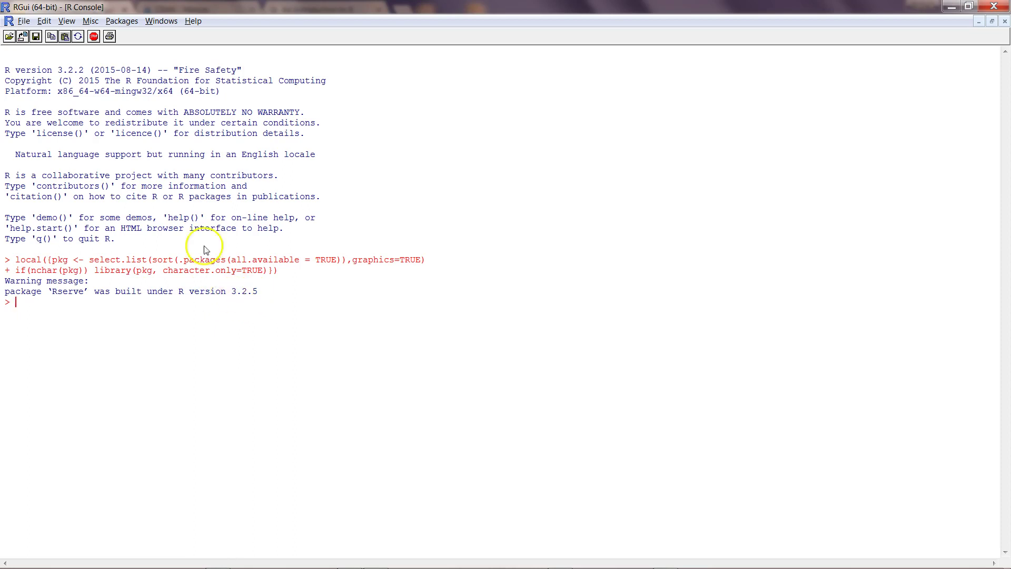
drag(58, 70, 84, 75)
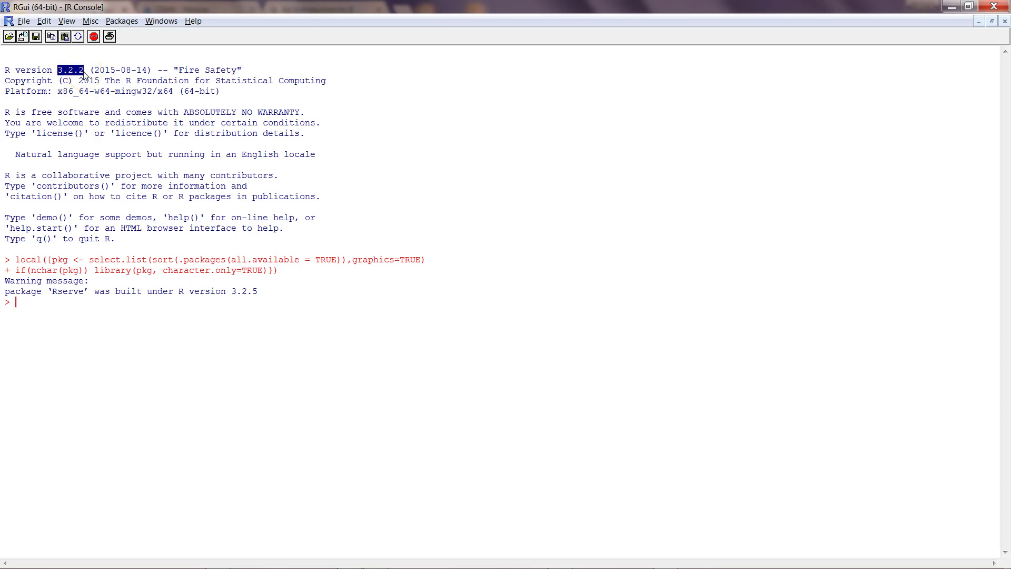
click(109, 316)
text(Rserve())
key(Return)
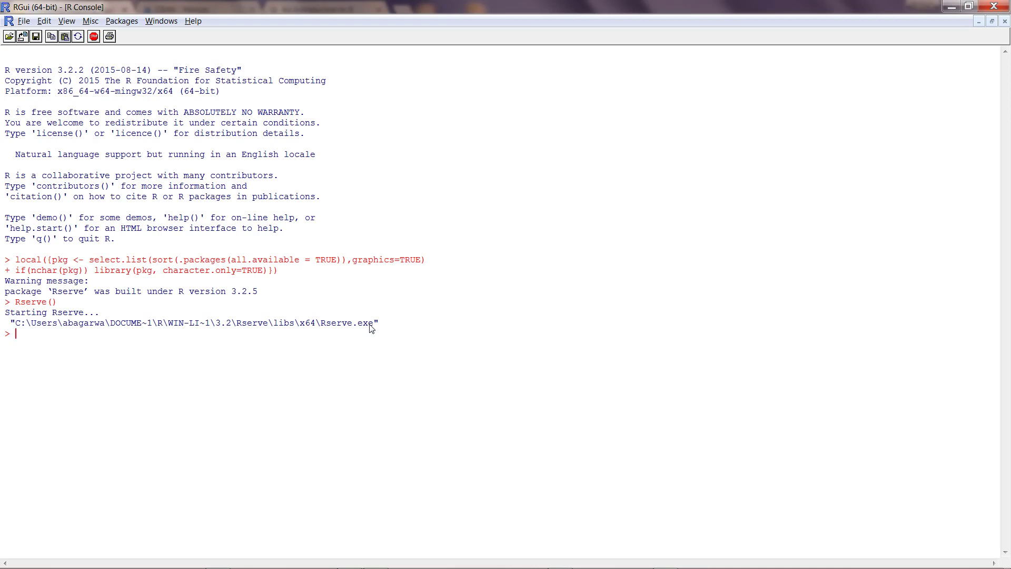
- Switch to the Tableau Superstore window and dismiss the Mississippi sales tooltip
mouse_move(492, 561)
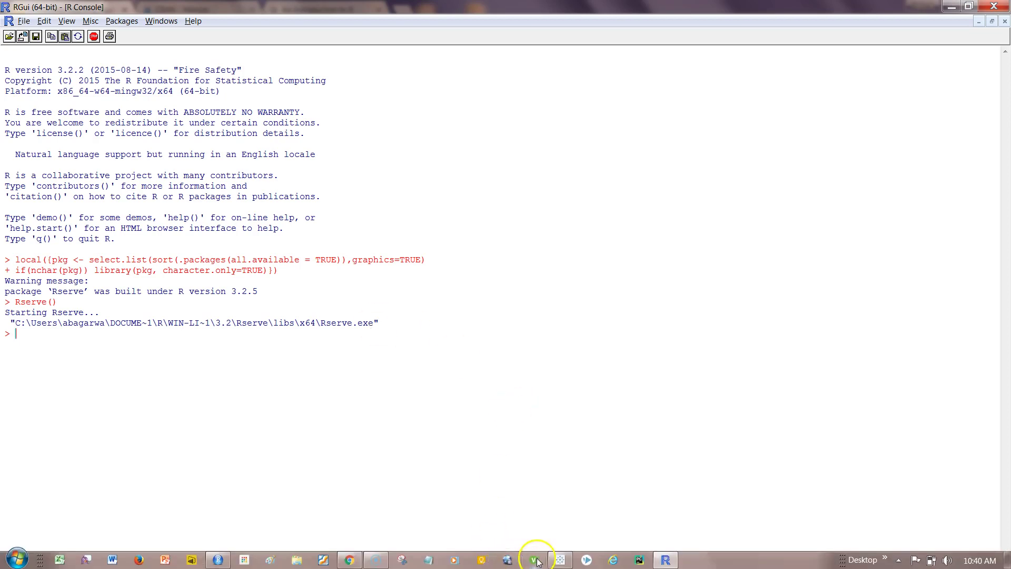
click(561, 560)
mouse_move(419, 358)
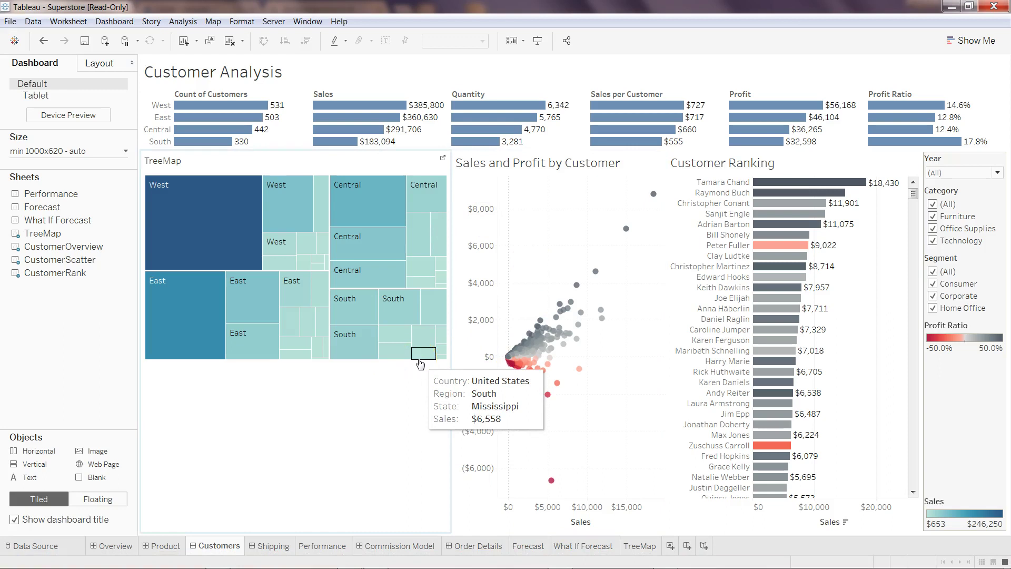
click(881, 97)
click(269, 59)
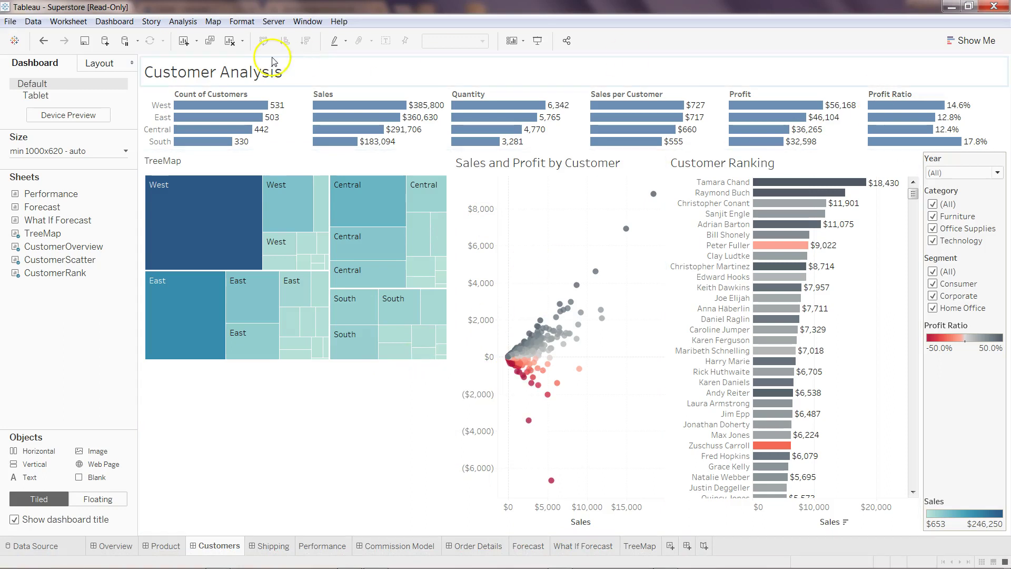
click(868, 97)
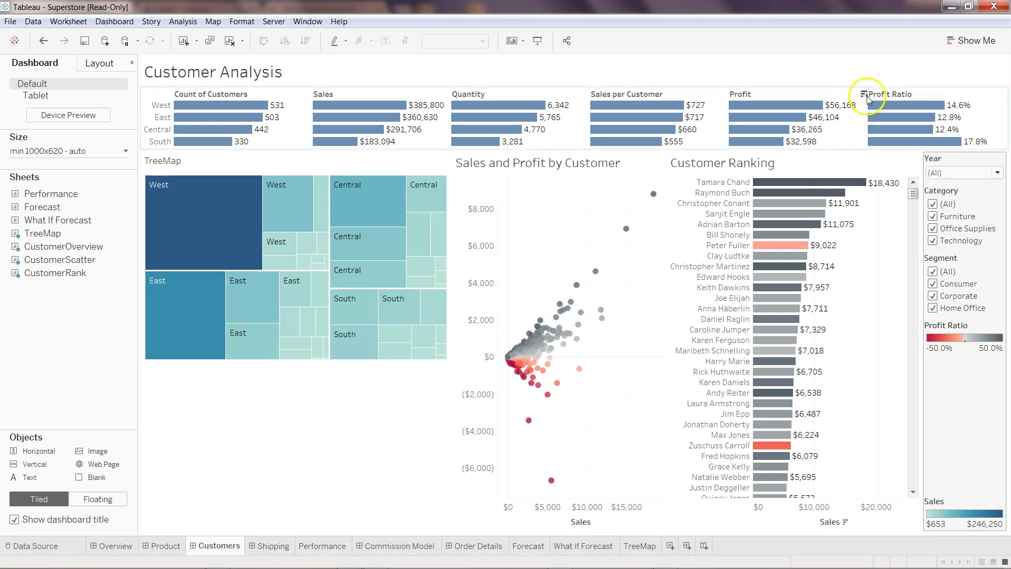
- Close the Superstore workbook without saving and relaunch Tableau
click(995, 7)
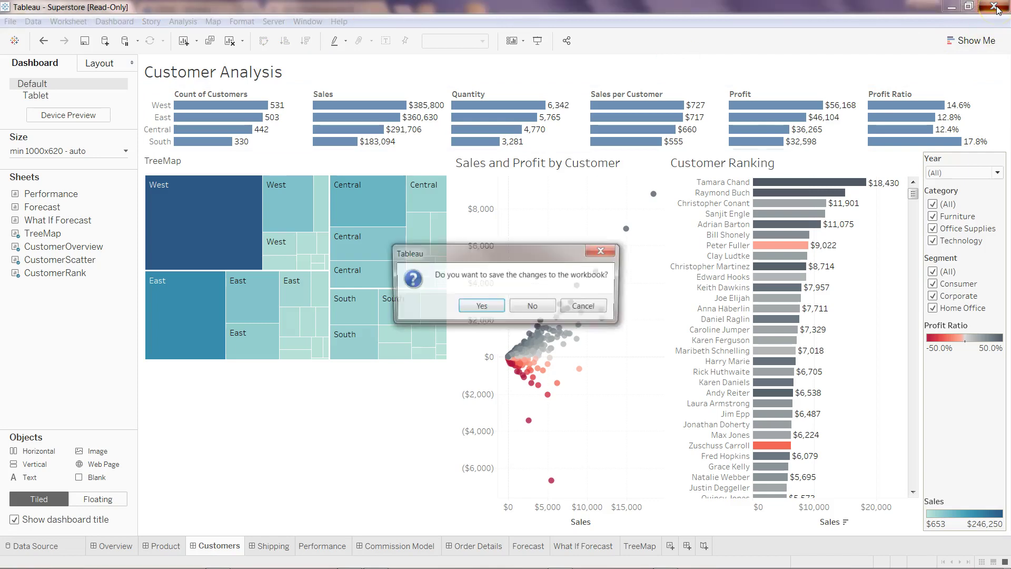
click(530, 308)
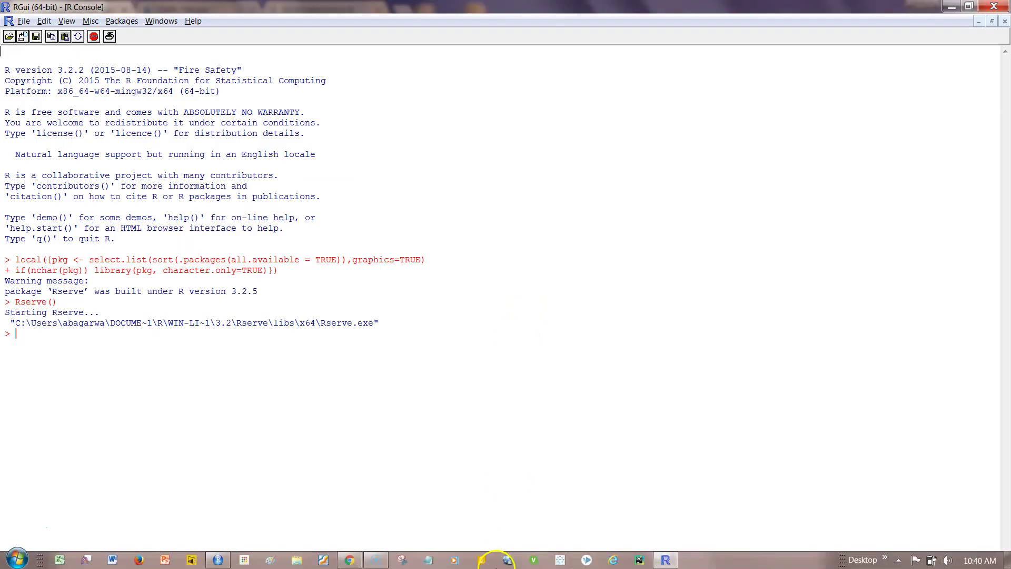
click(559, 560)
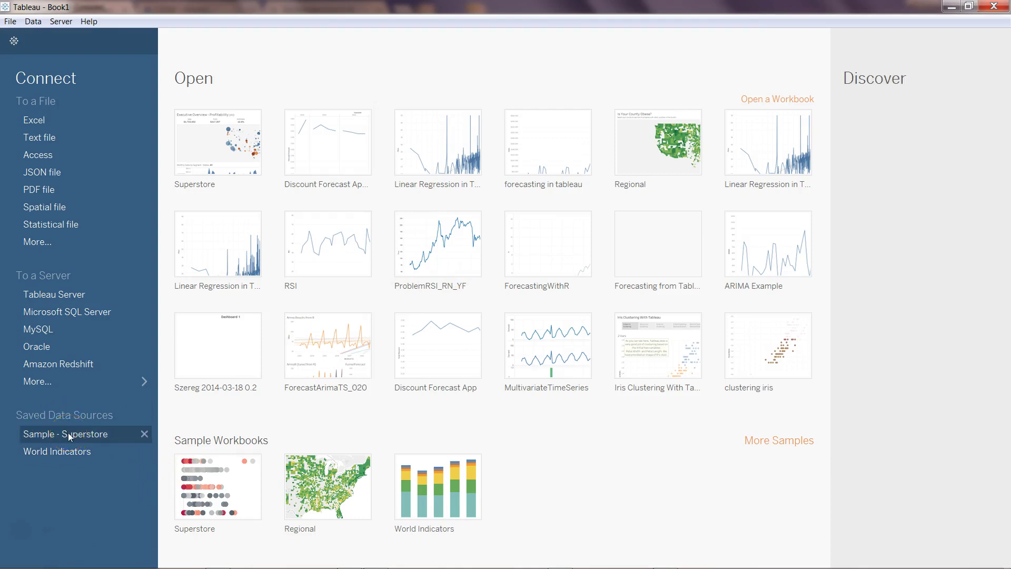
- Open Sample - Superstore and set the external service connection to localhost, port 6311
click(68, 433)
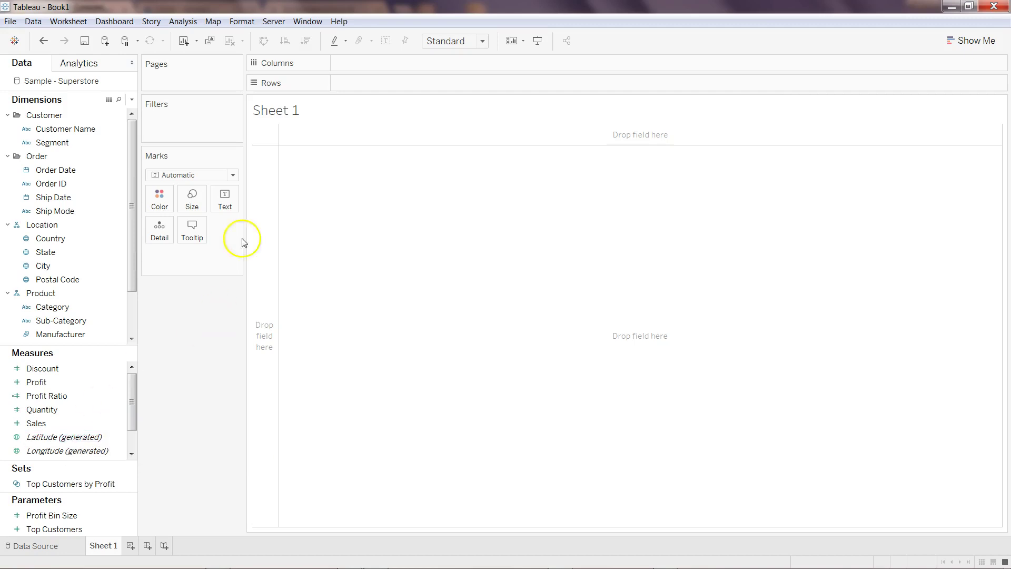
click(339, 21)
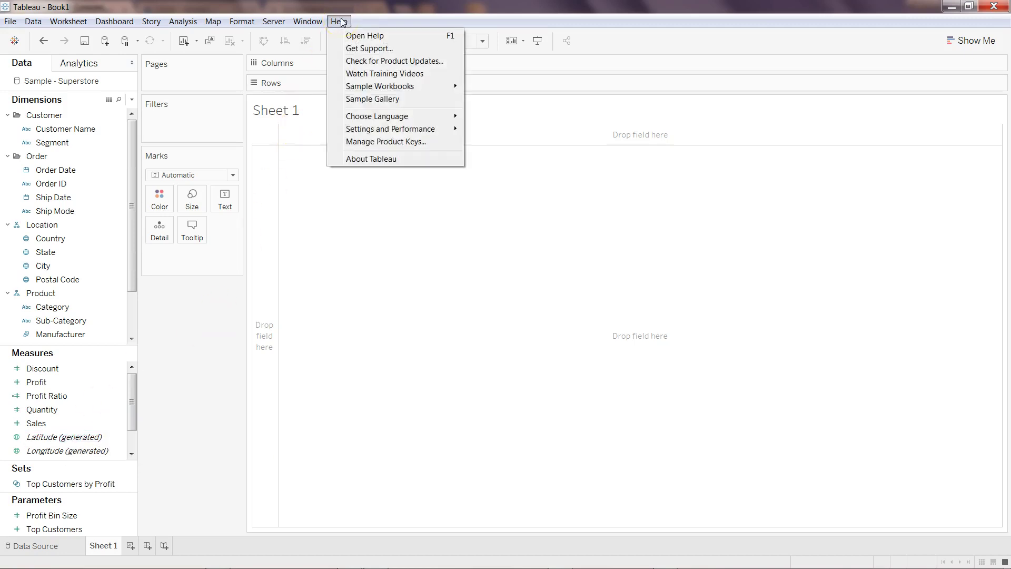
mouse_move(411, 133)
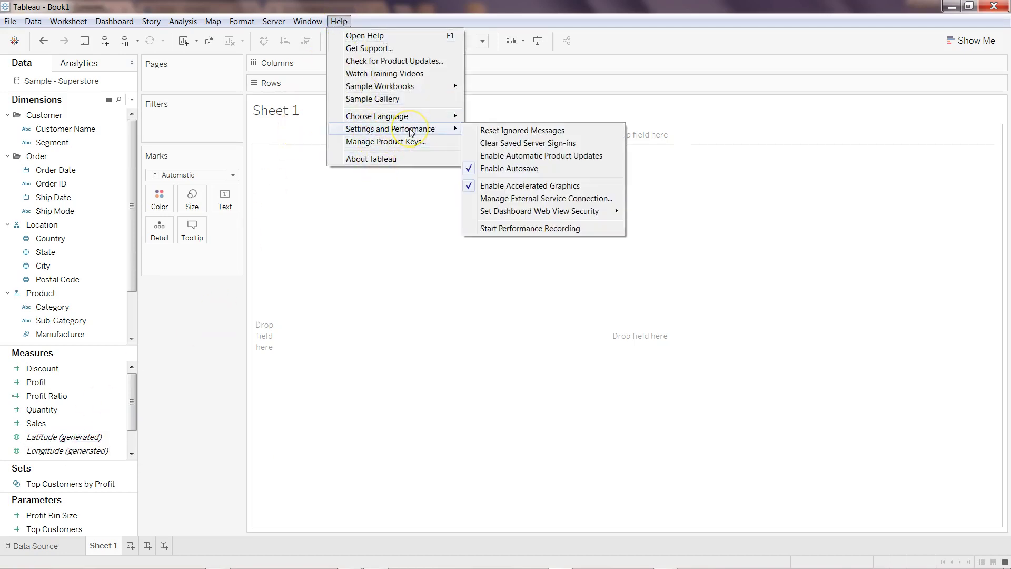
click(520, 200)
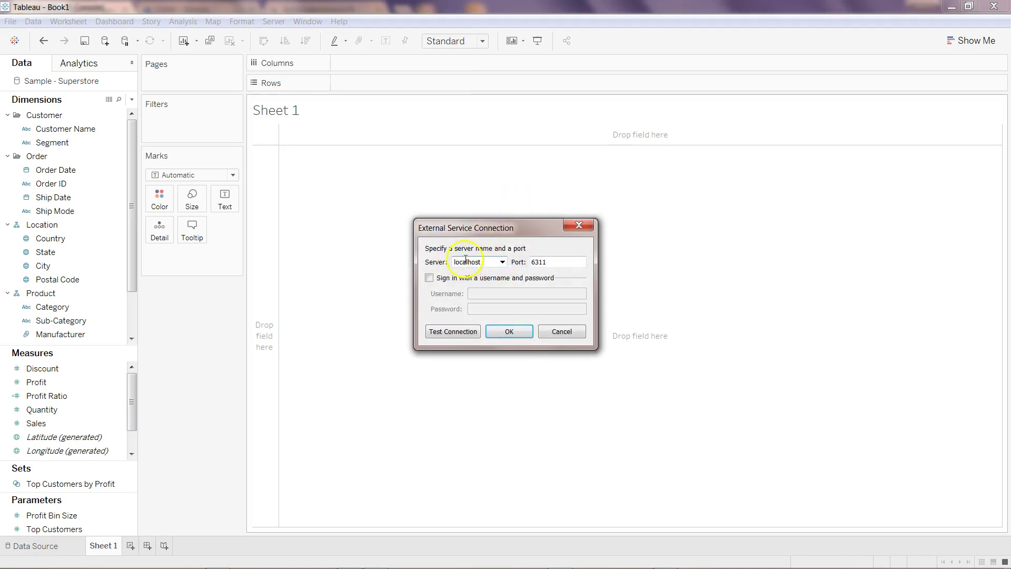
click(491, 262)
click(539, 262)
- Test the Rserve connection successfully and accept the connection settings
click(454, 333)
click(454, 332)
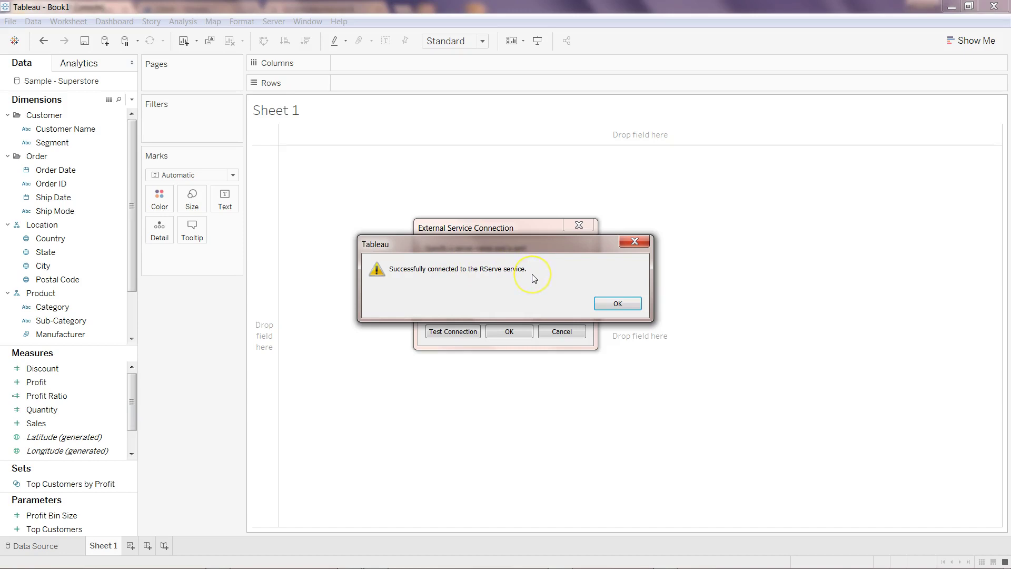
click(616, 304)
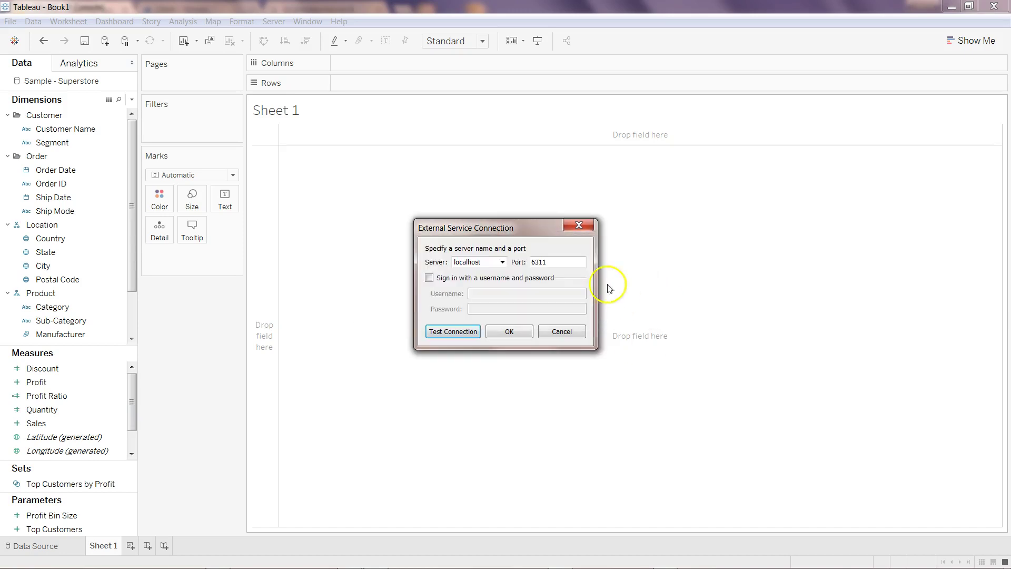
click(509, 333)
click(579, 226)
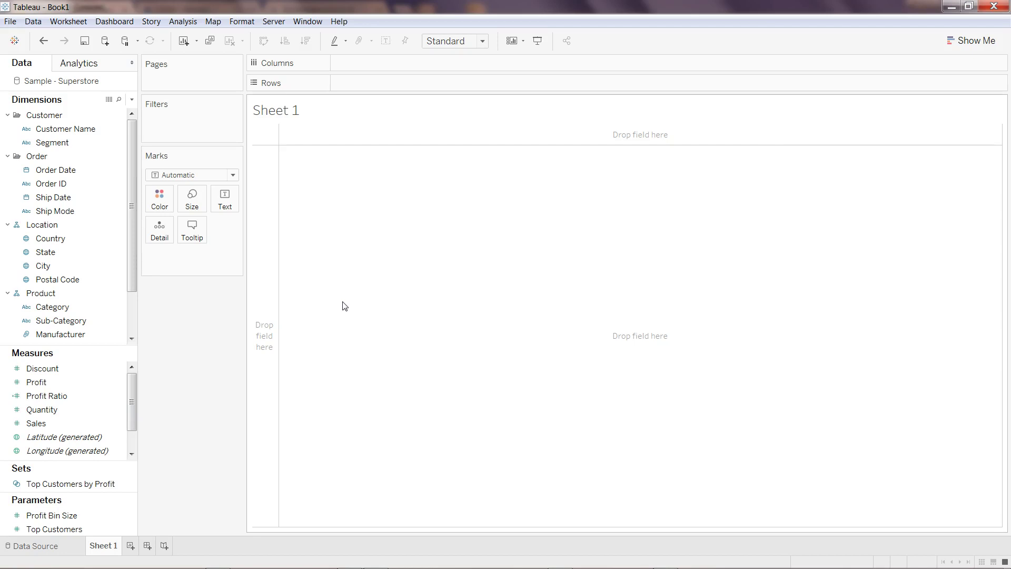
- Review the SCRIPT_REAL syntax slide in Google Slides, then return to Tableau
key(alt+Tab)
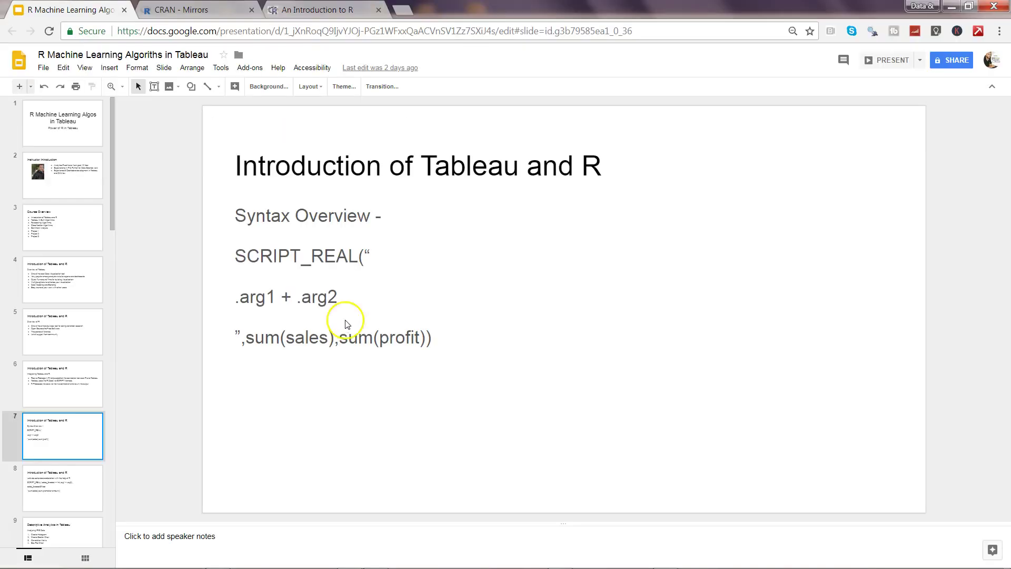
click(560, 564)
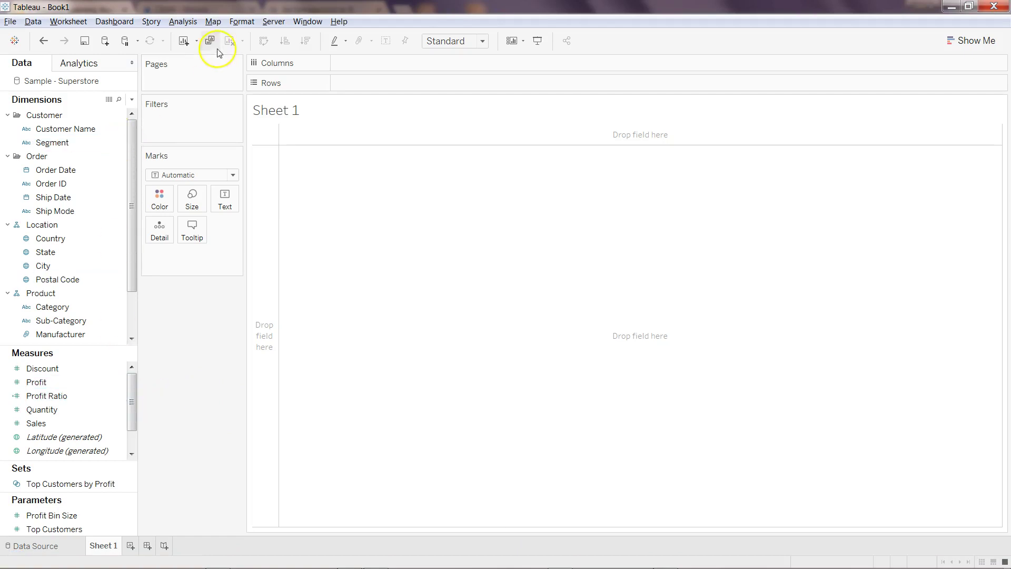
- Create a new calculated field named R_Func
click(189, 23)
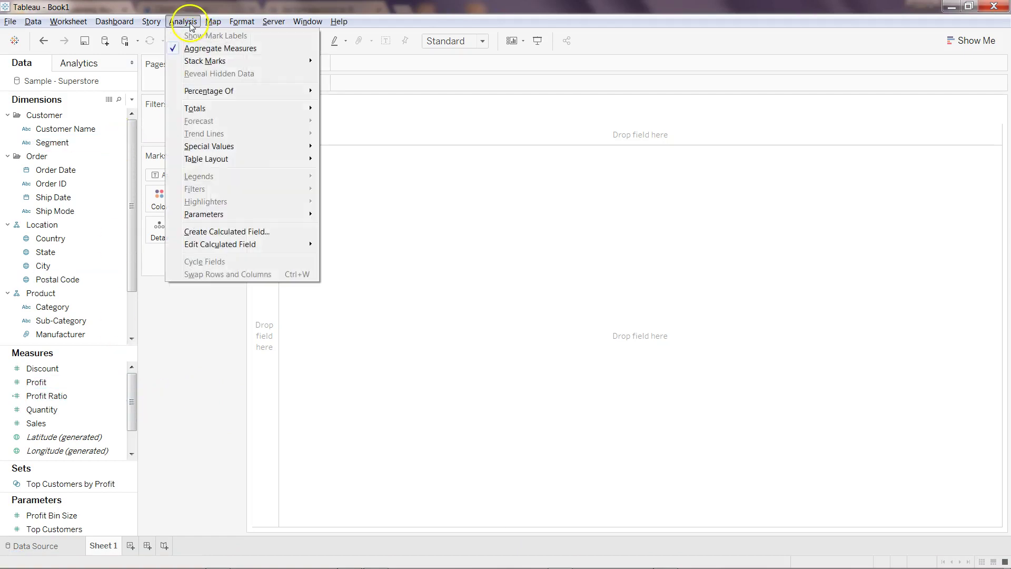
click(248, 233)
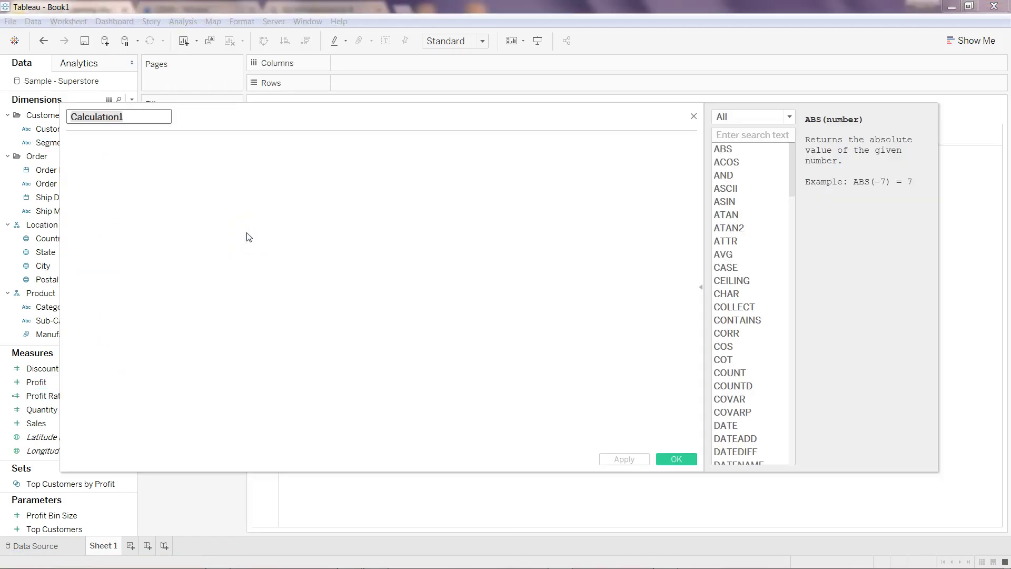
click(150, 125)
text(R_Funct)
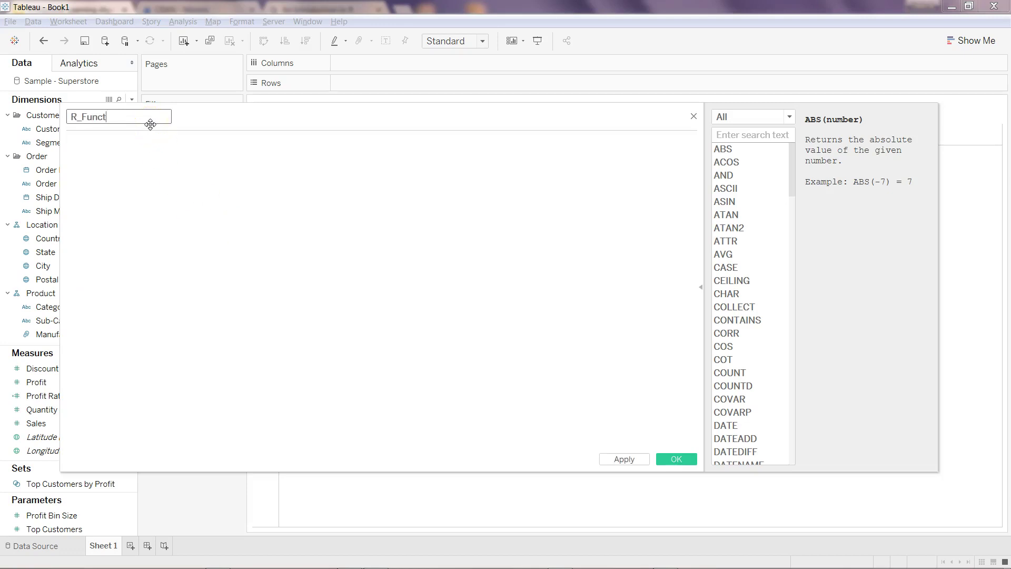
key(BackSpace)
key(Tab)
- Start the formula with SCRIPT_REAL and the R script ".arg1 + .arg2"
text(scri)
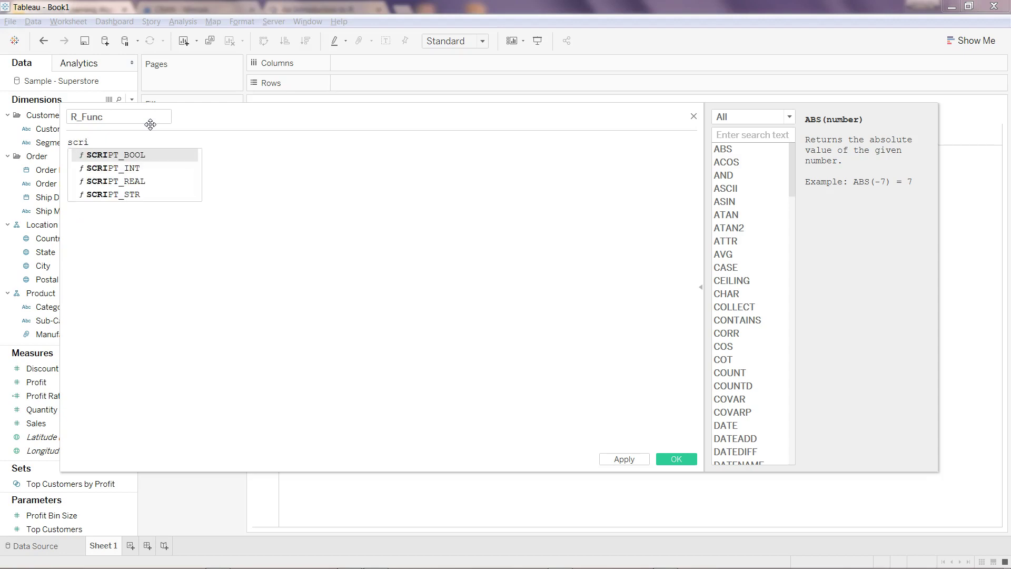
click(131, 137)
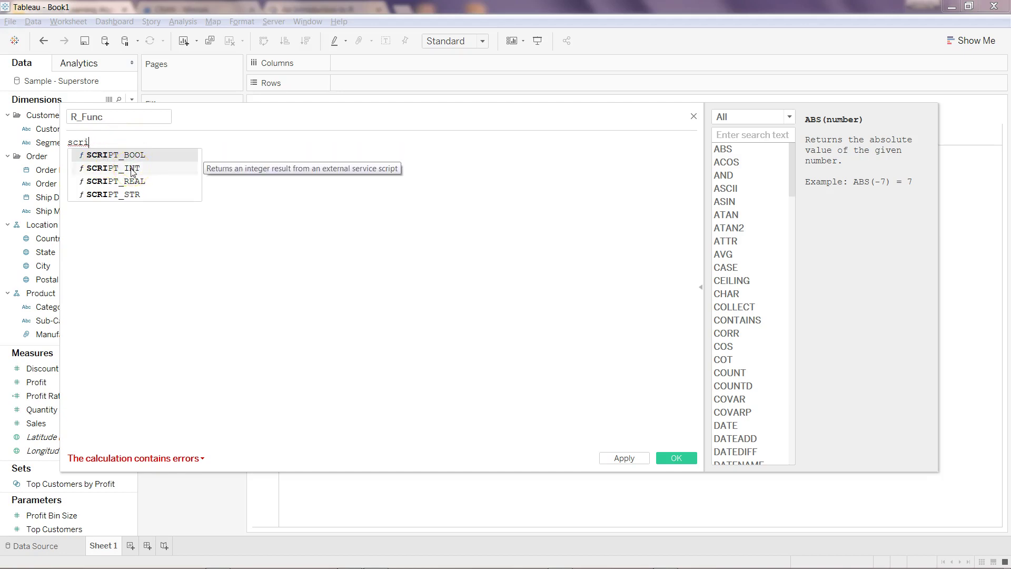
click(140, 186)
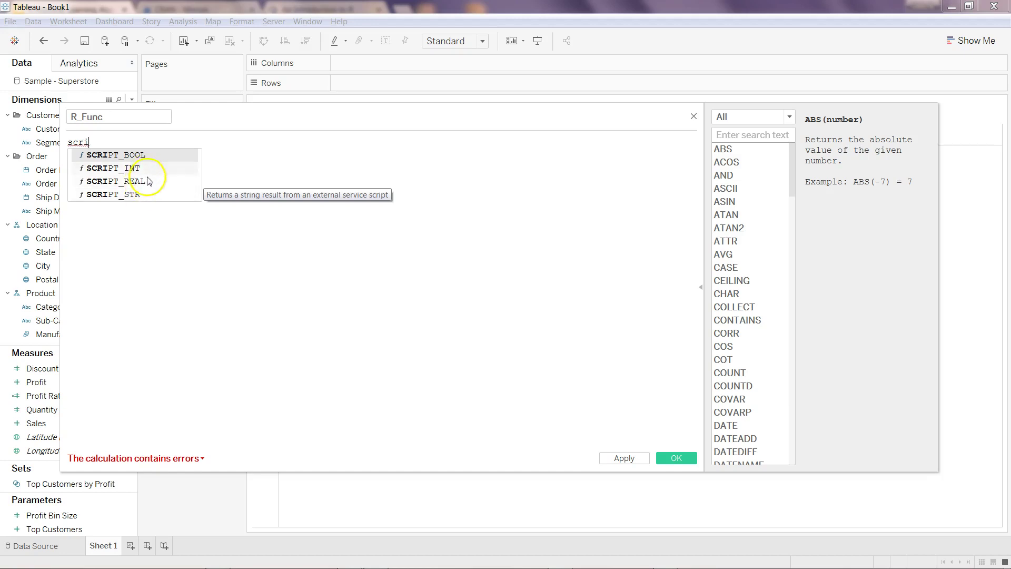
double_click(148, 181)
text(")
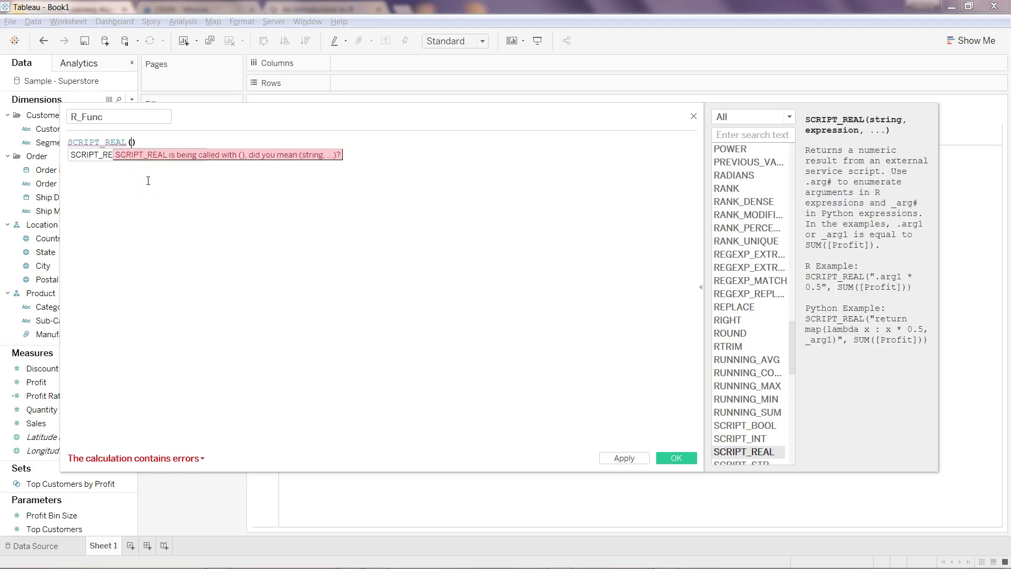
text(")
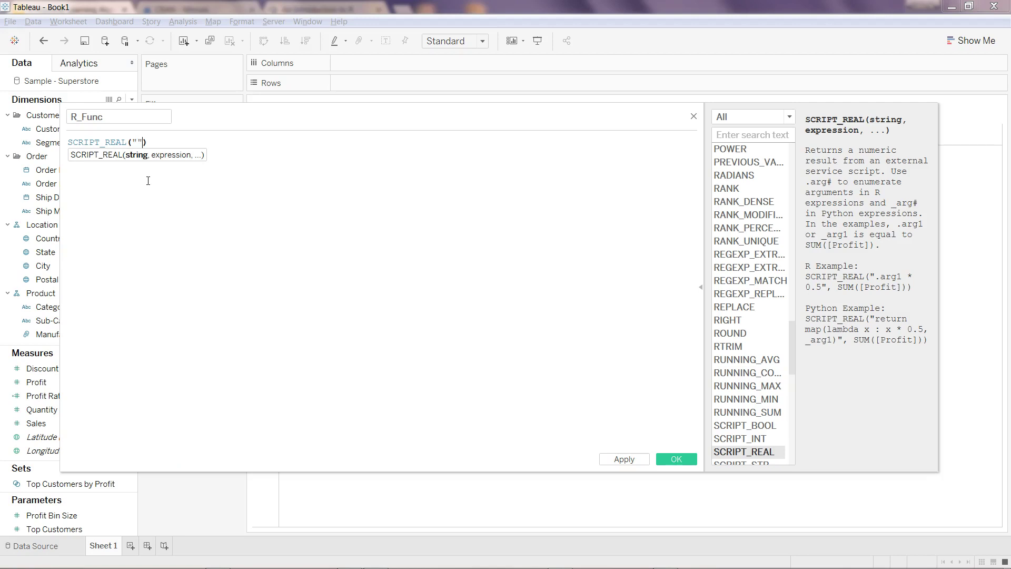
key(Left)
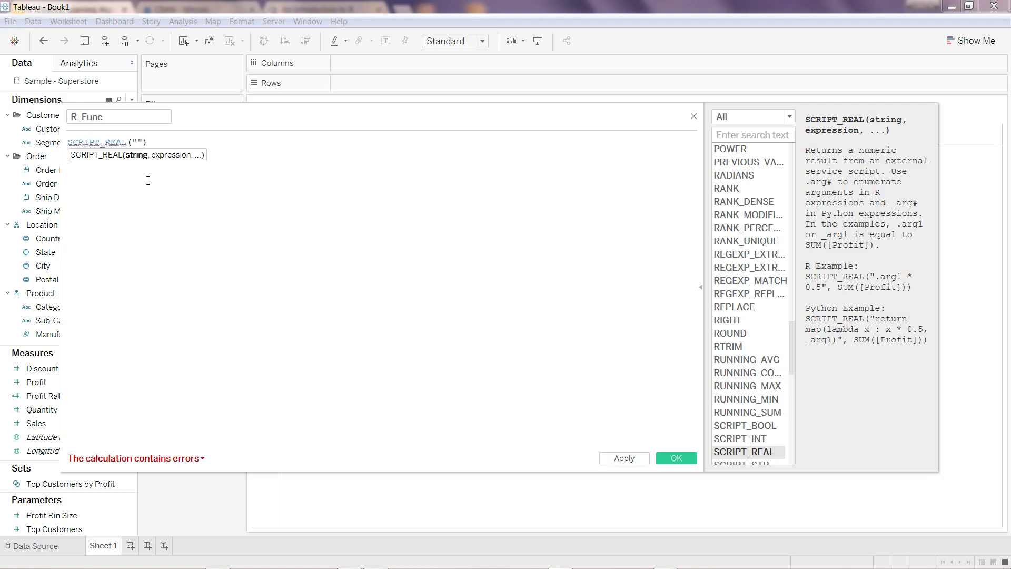
key(Return)
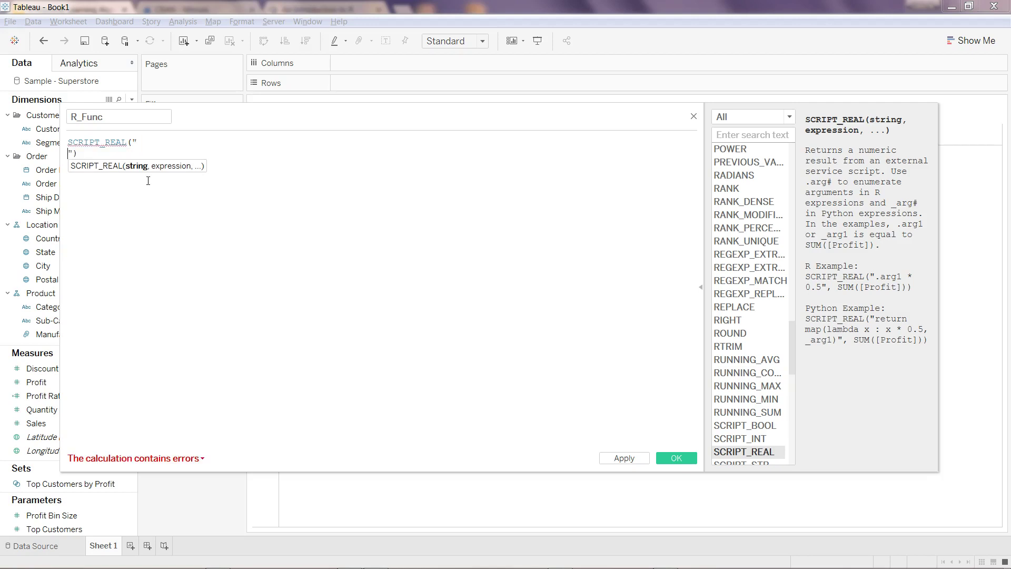
key(Return)
key(Up)
text(/)
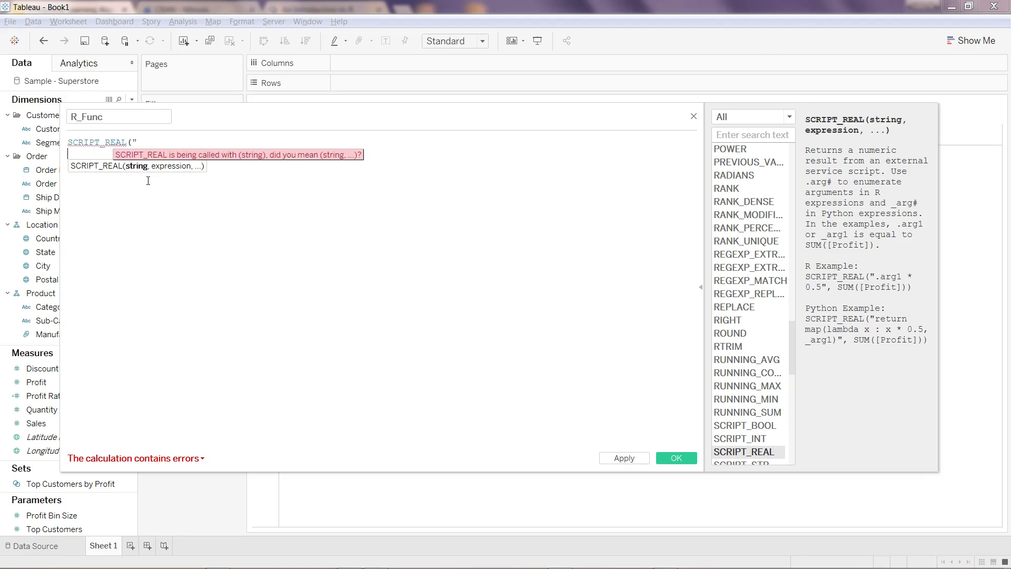
text(ar)
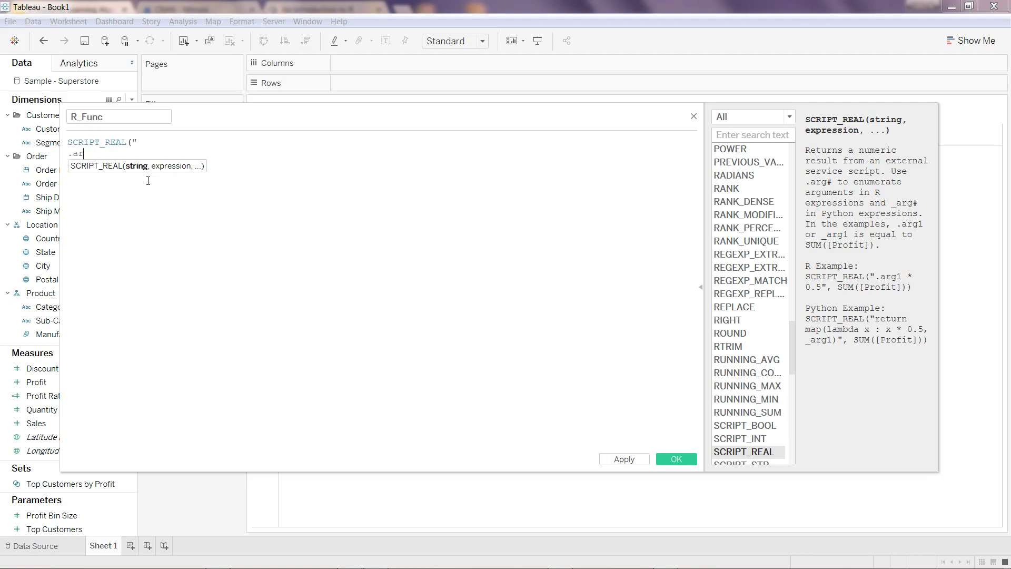
text(g1 + .arg2)
key(Right)
key(Right)
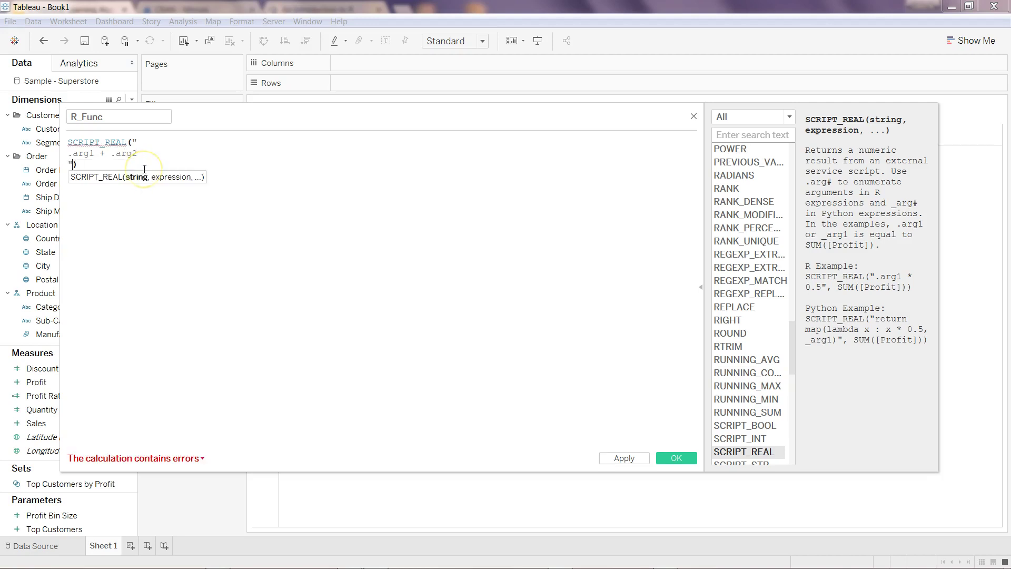
key(BackSpace)
- Pass SUM([Sales]) and SUM([Profit]) as the SCRIPT_REAL arguments
text(,sum)
key(Return)
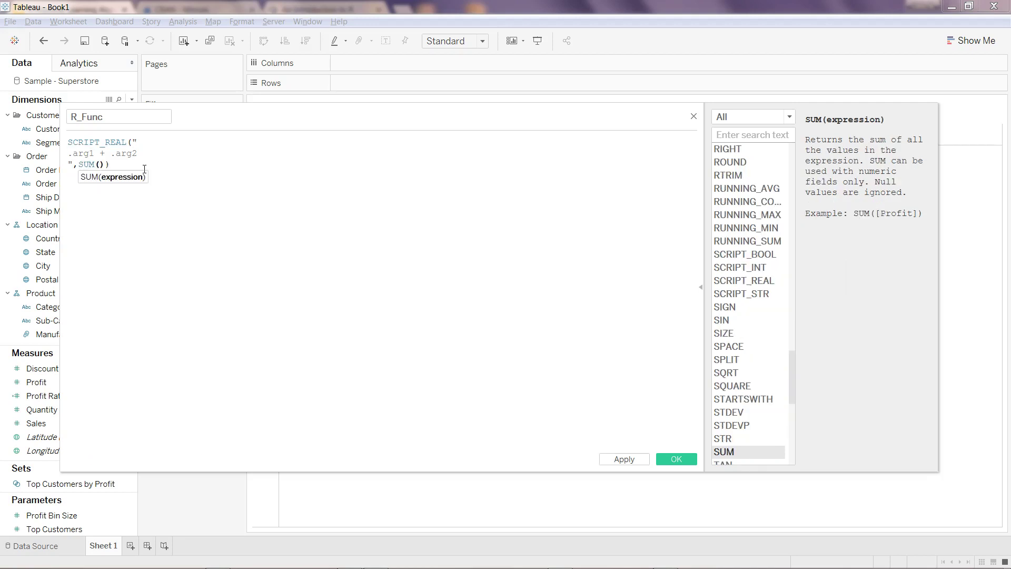
text(sal)
key(Return)
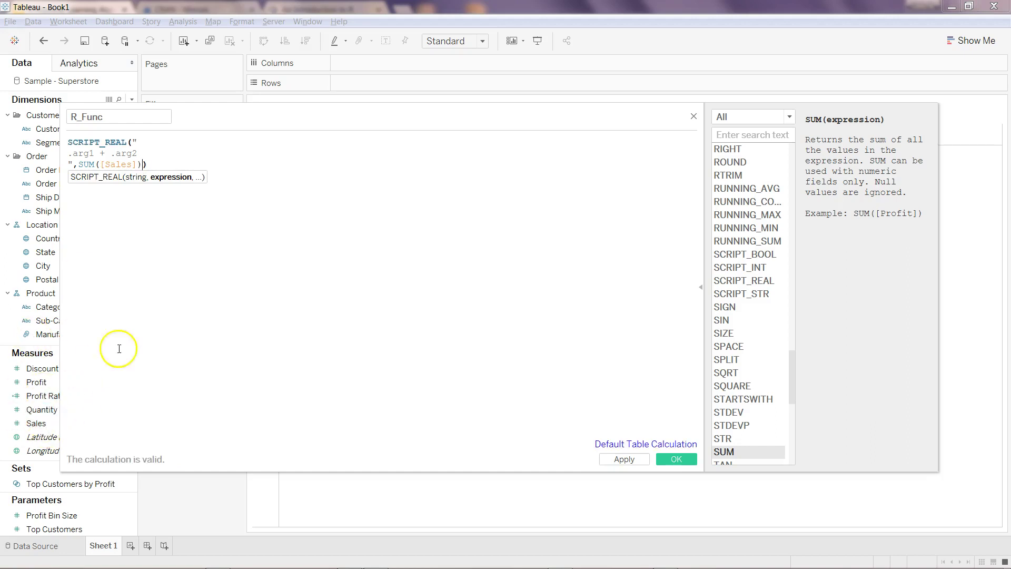
text(,sum)
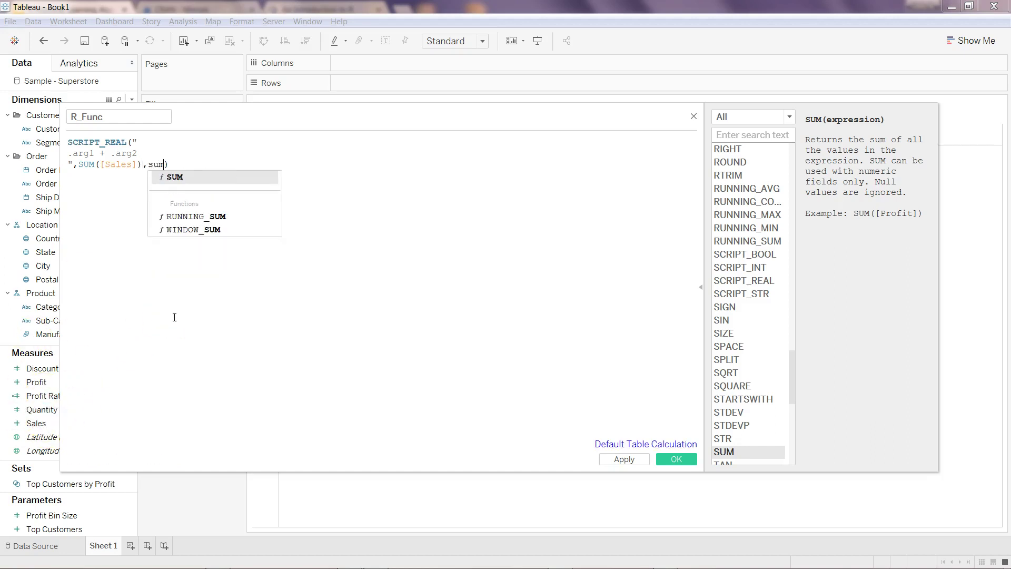
key(Return)
text(pro)
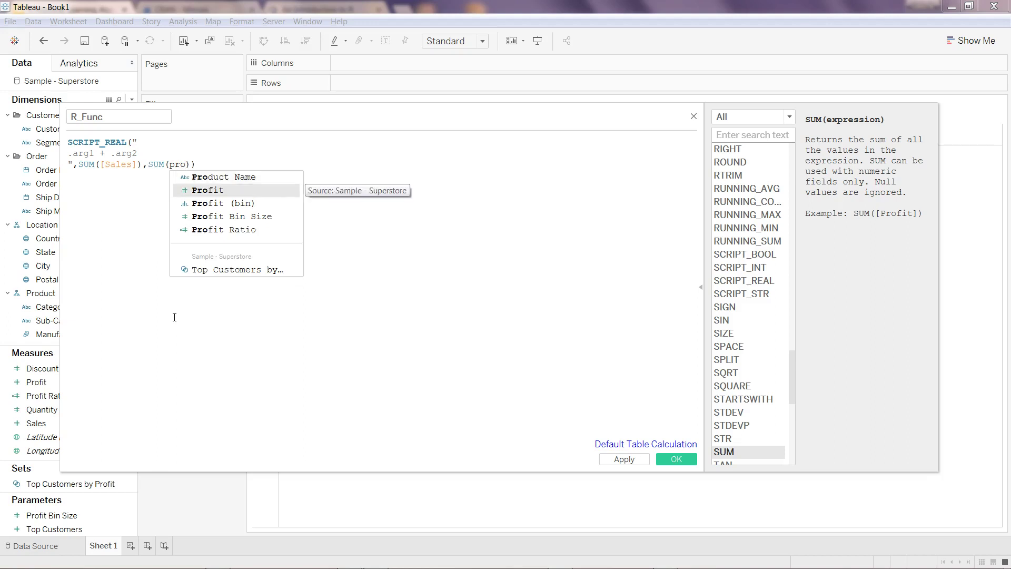
key(Return)
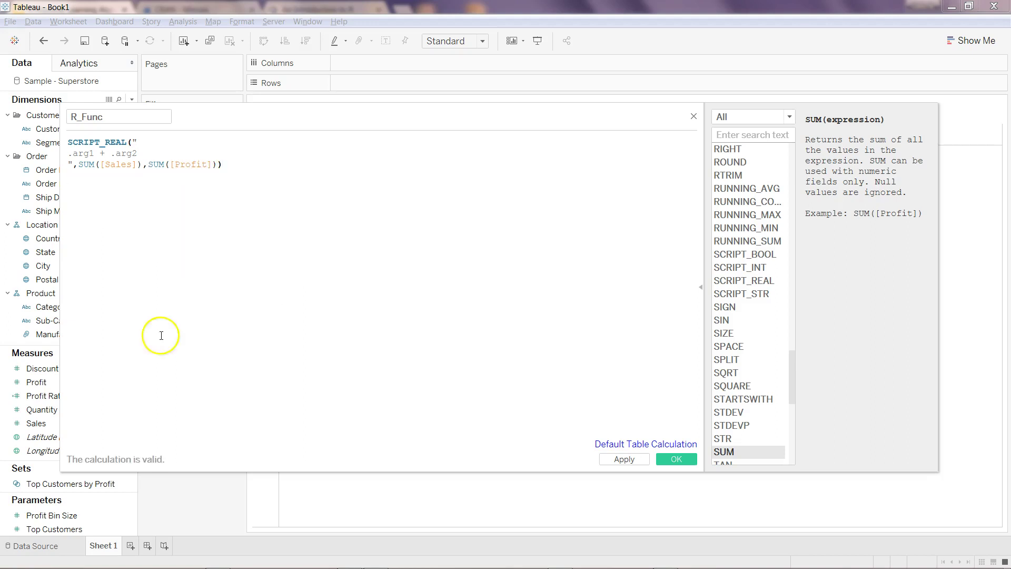
- Rename the calculation to R_Result and apply it
click(108, 116)
key(BackSpace)
key(BackSpace)
key(BackSpace)
key(BackSpace)
text(Result)
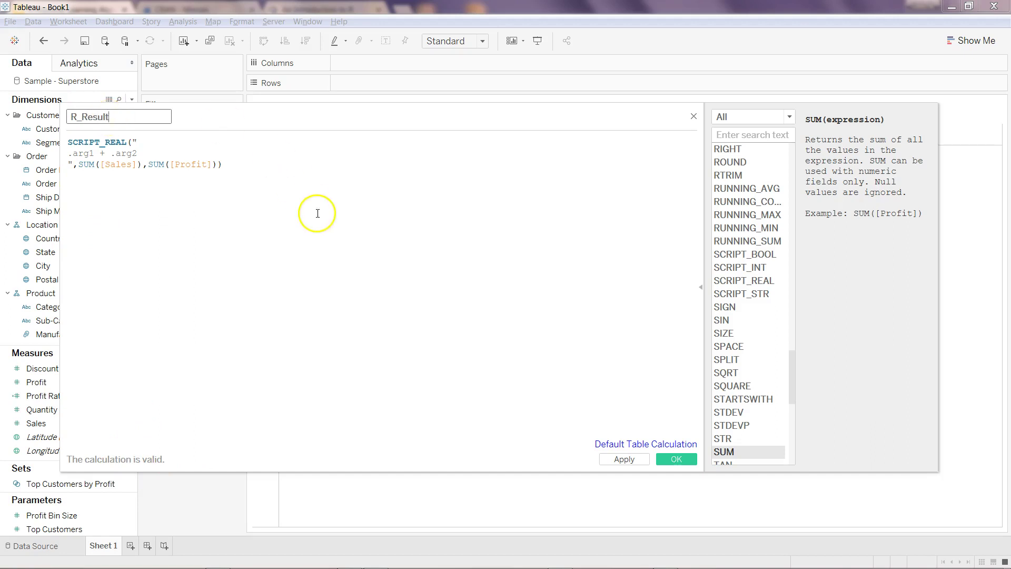
click(627, 463)
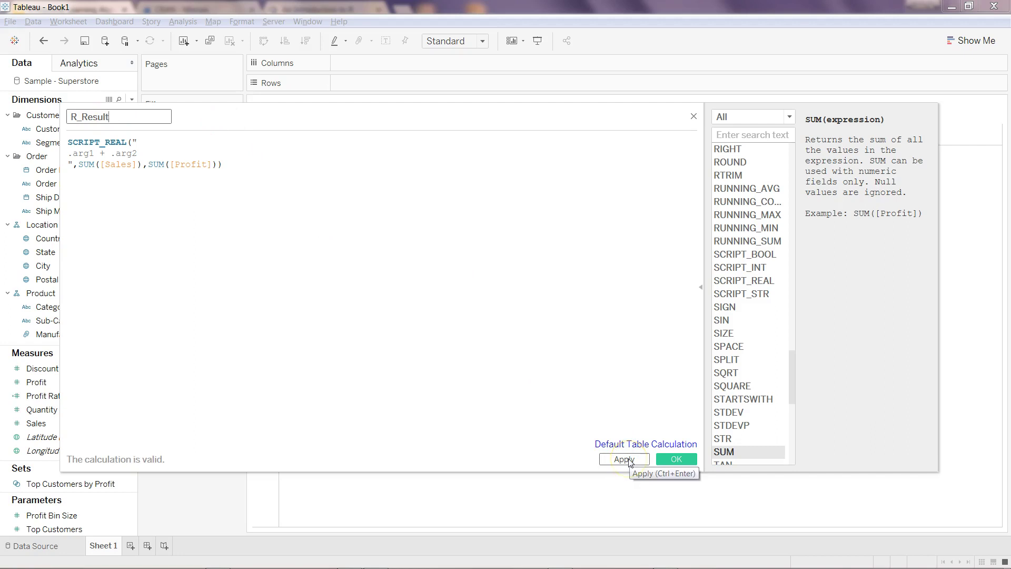
- Put State on Rows and R_Result on the Marks Text card, e.g. California 534,069
click(674, 459)
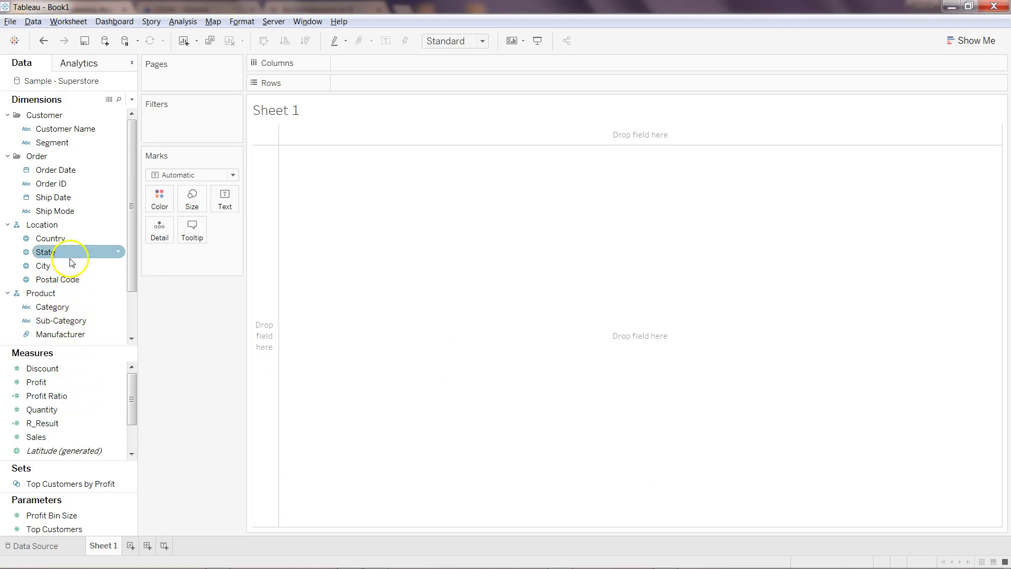
mouse_move(69, 254)
mouse_down()
mouse_move(235, 190)
mouse_move(369, 82)
mouse_up()
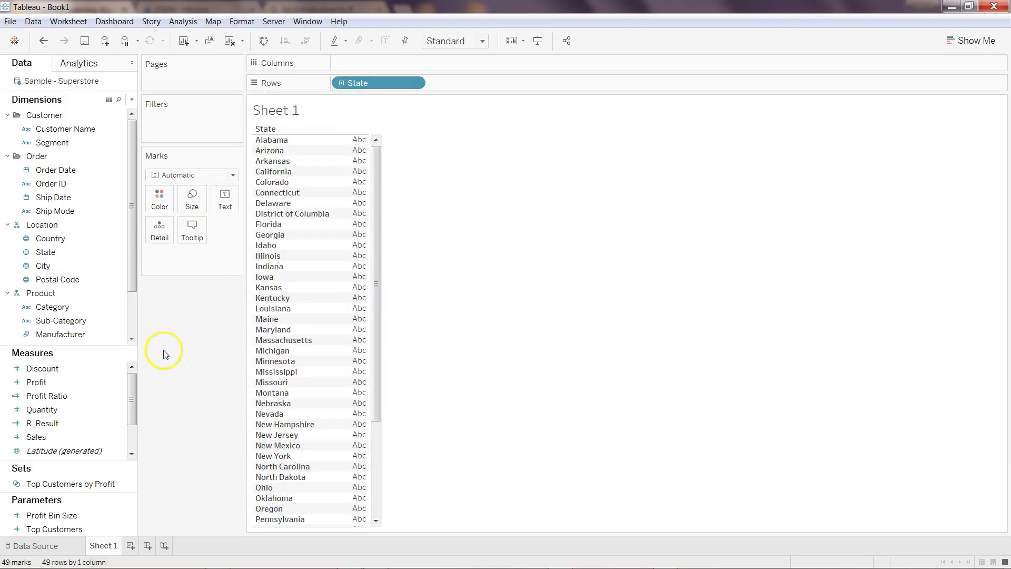
drag(60, 398, 351, 296)
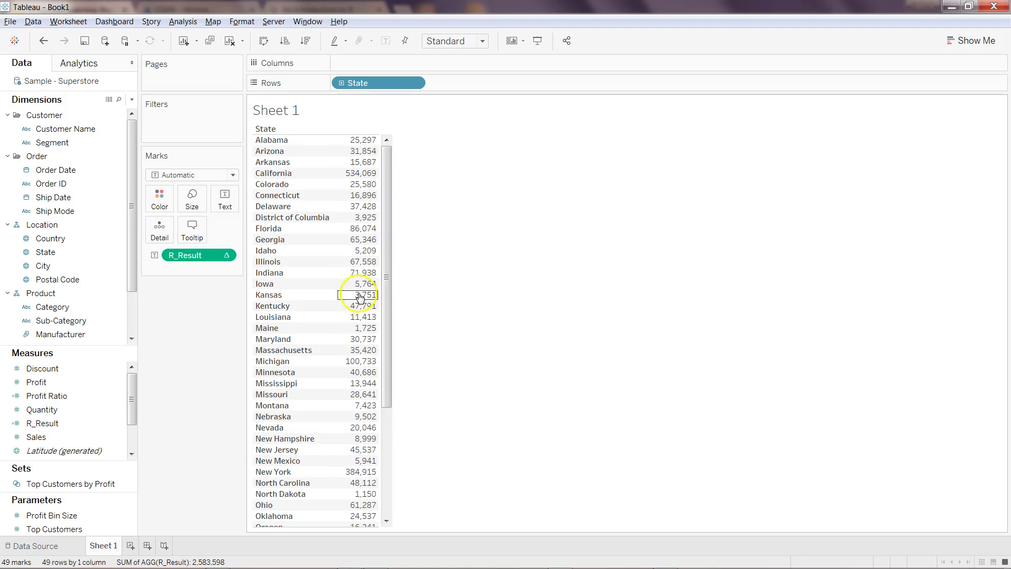
mouse_move(359, 279)
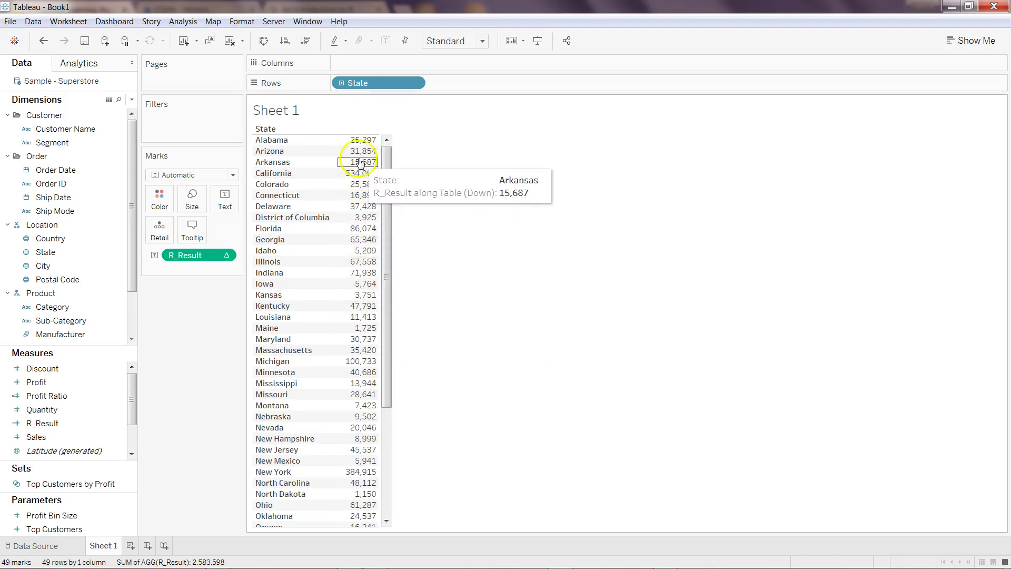
mouse_move(365, 179)
mouse_move(365, 196)
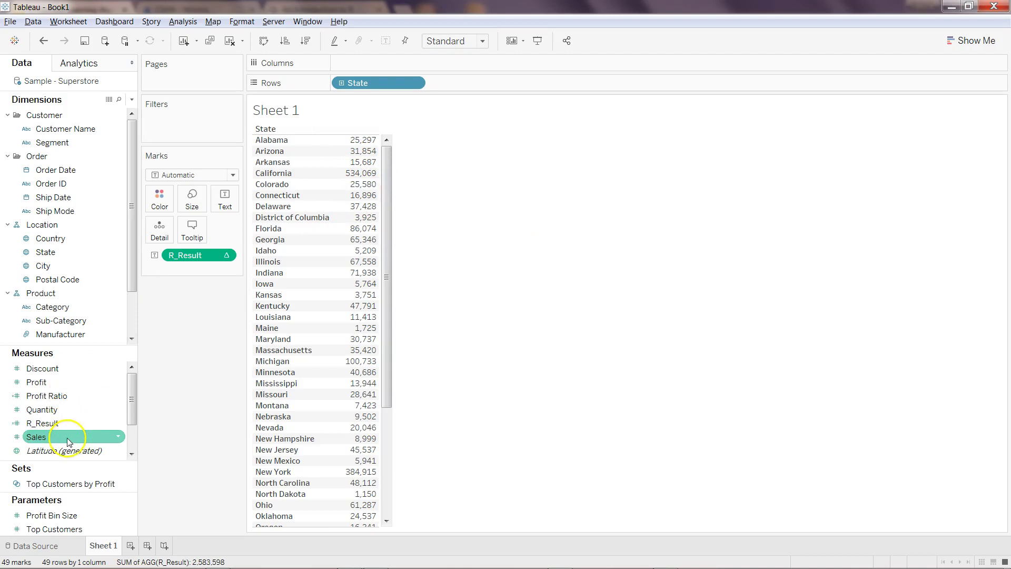
- Add SUM(Sales) and SUM(Profit) to the Text card for each state row
drag(68, 441, 195, 270)
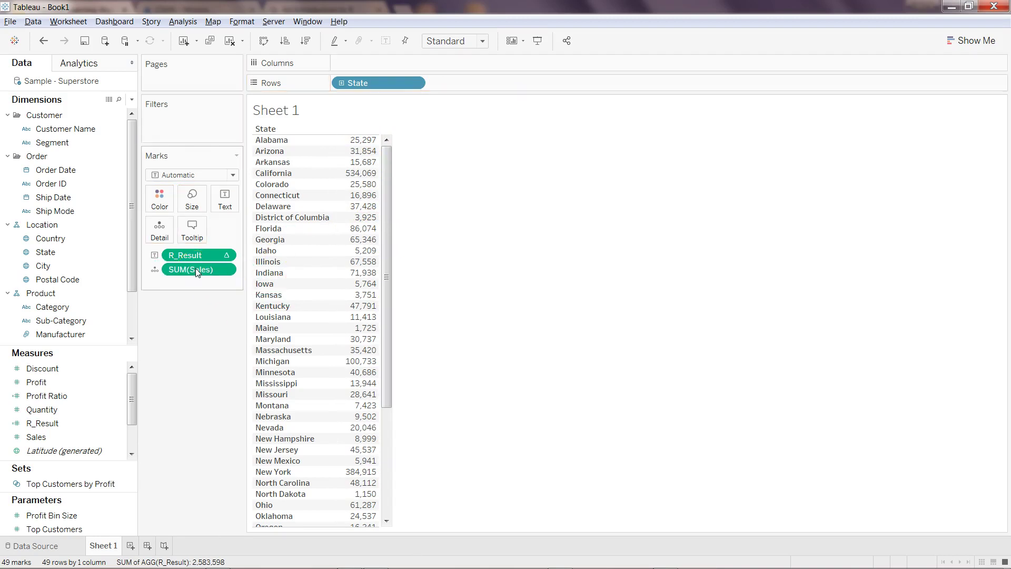
click(184, 276)
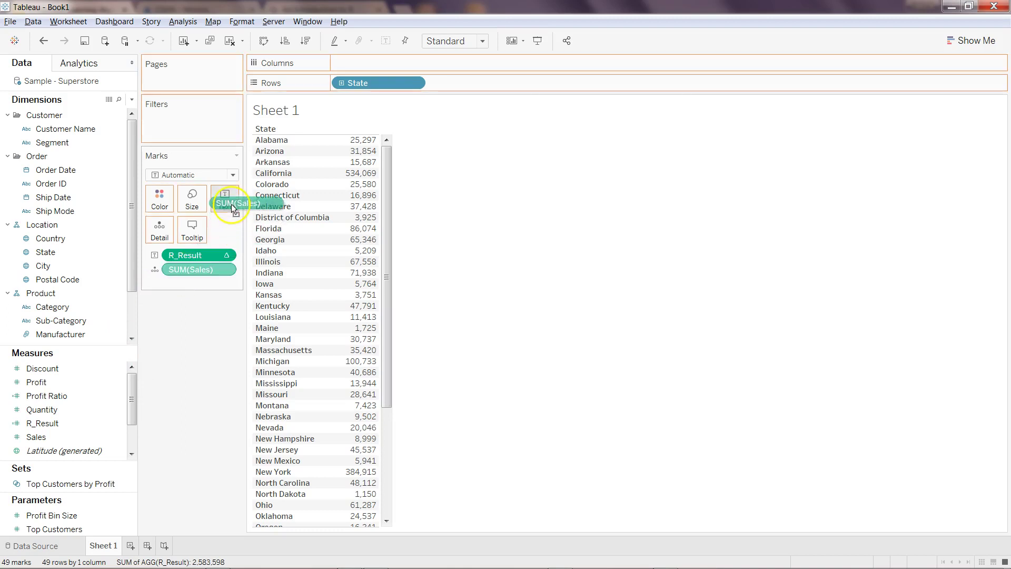
drag(232, 206, 231, 205)
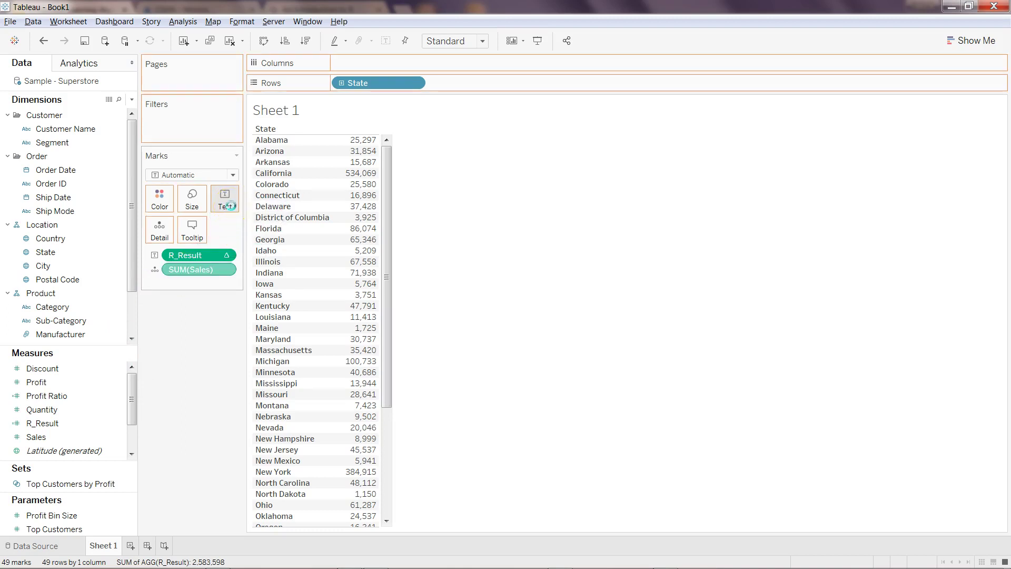
mouse_move(340, 148)
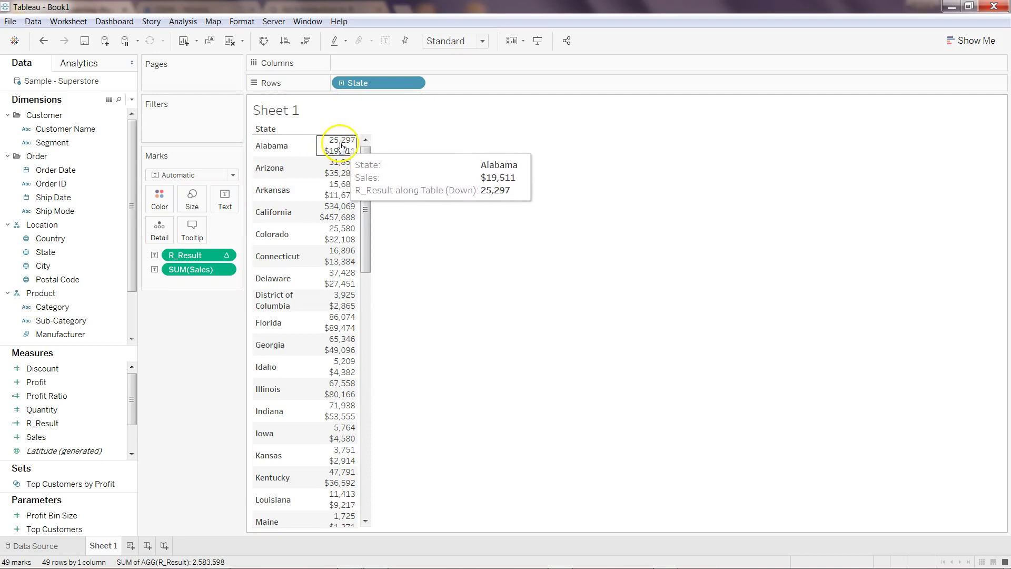
click(93, 437)
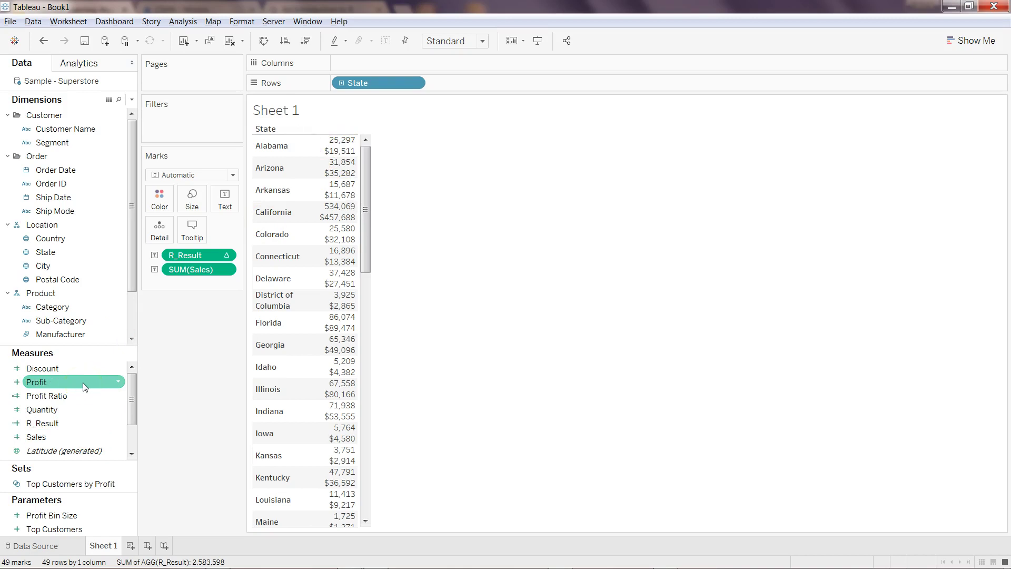
drag(83, 382, 230, 202)
mouse_move(347, 163)
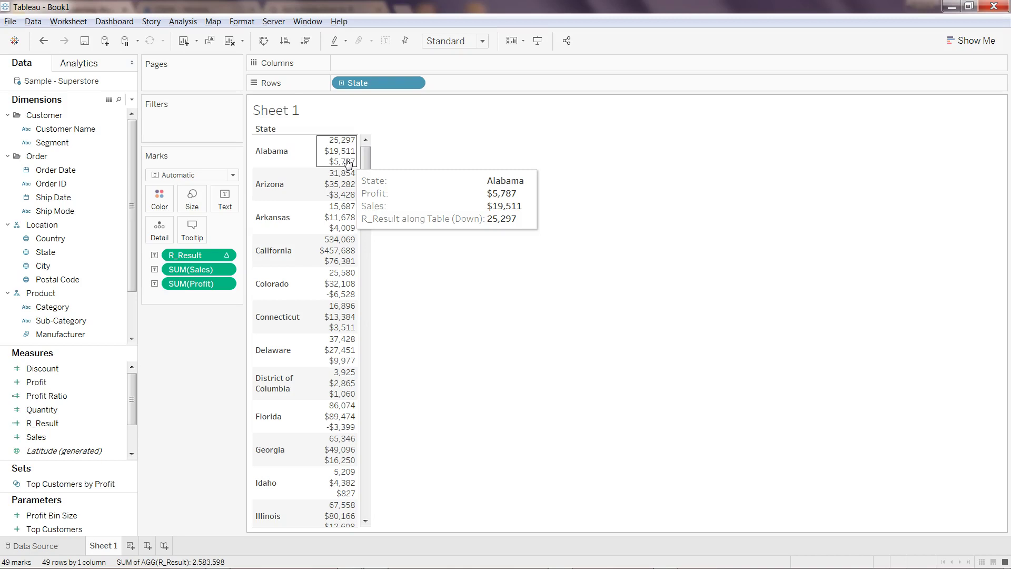
click(119, 424)
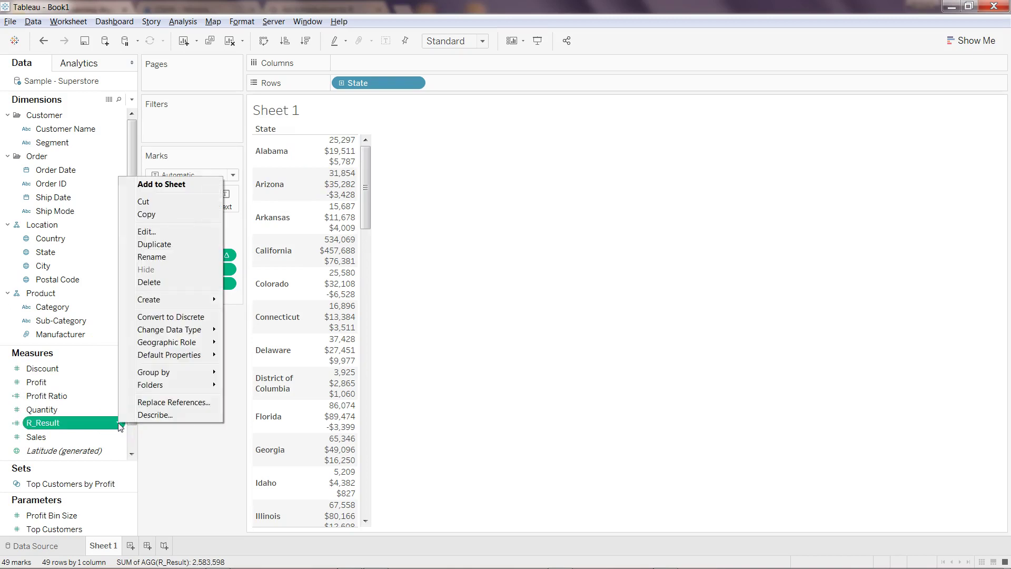
click(180, 233)
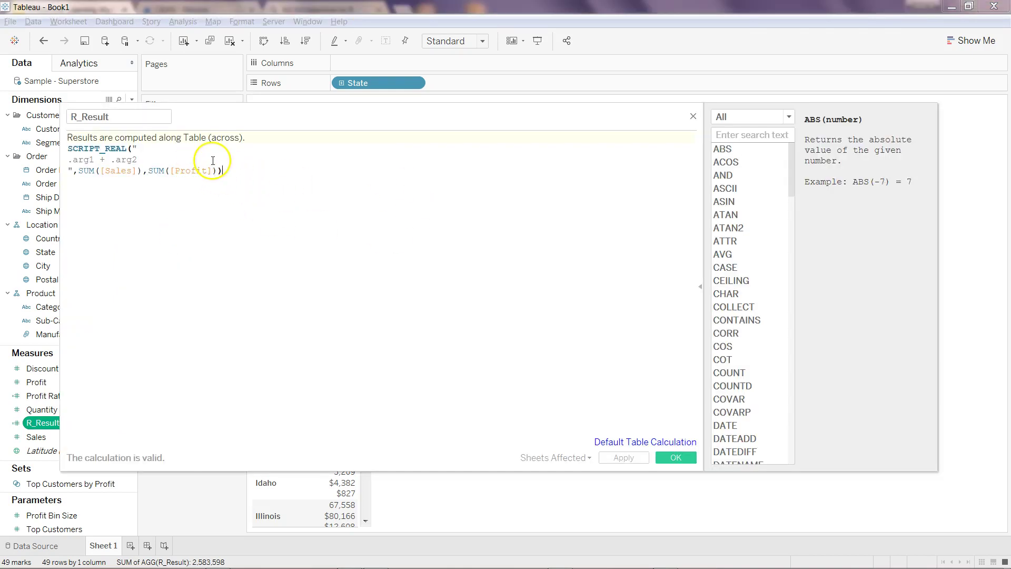
double_click(100, 159)
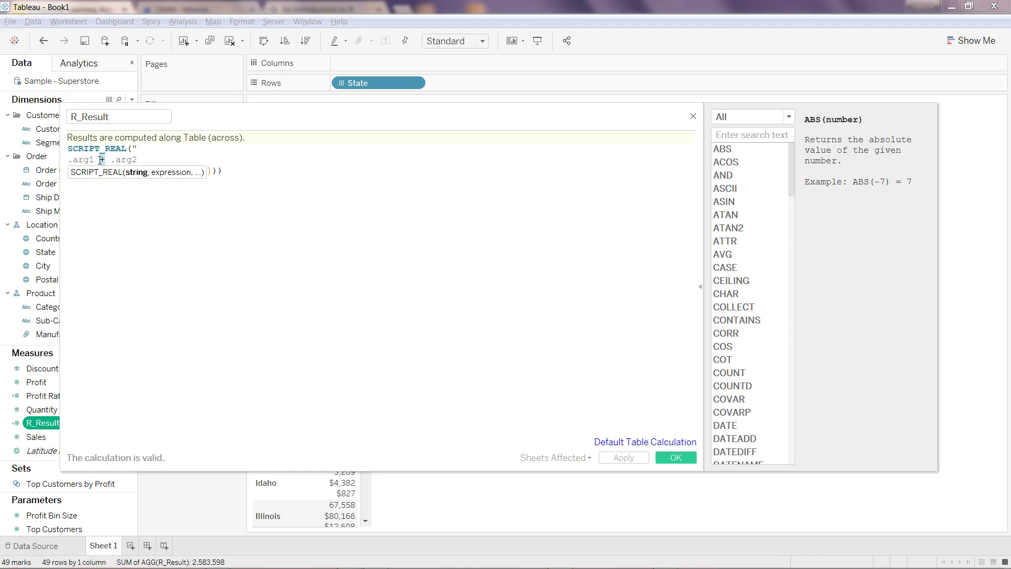
click(118, 198)
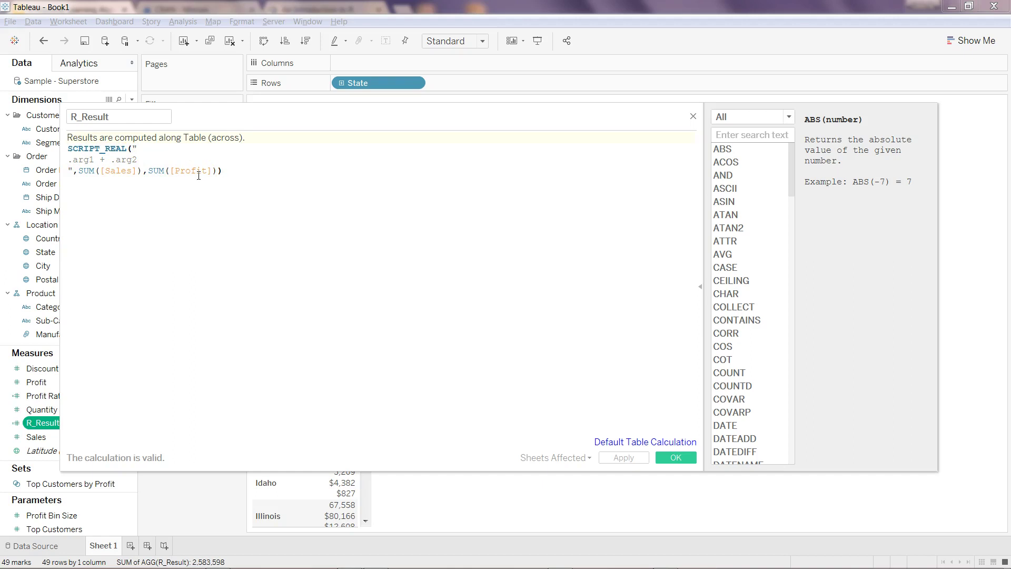
click(92, 117)
click(693, 117)
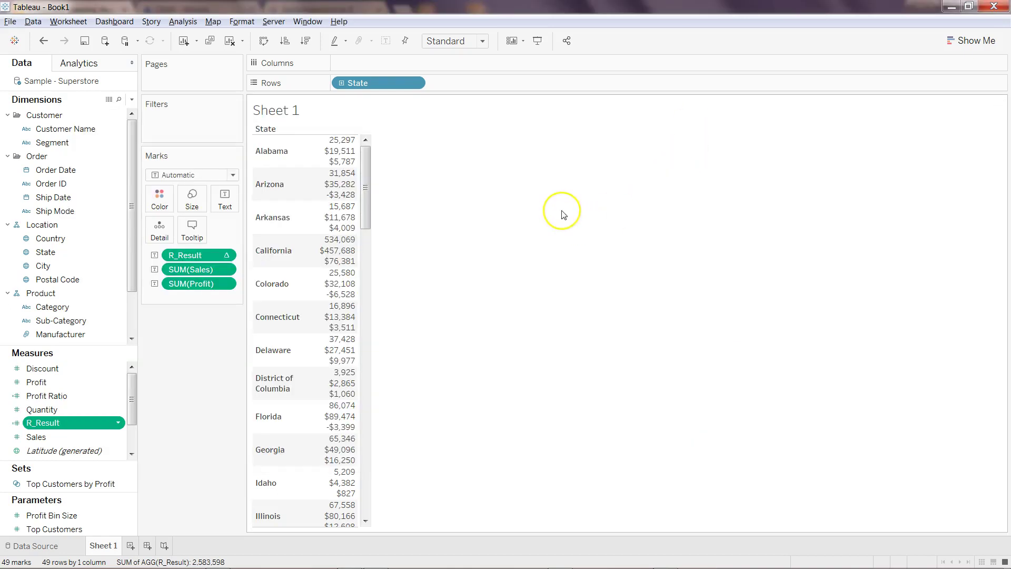